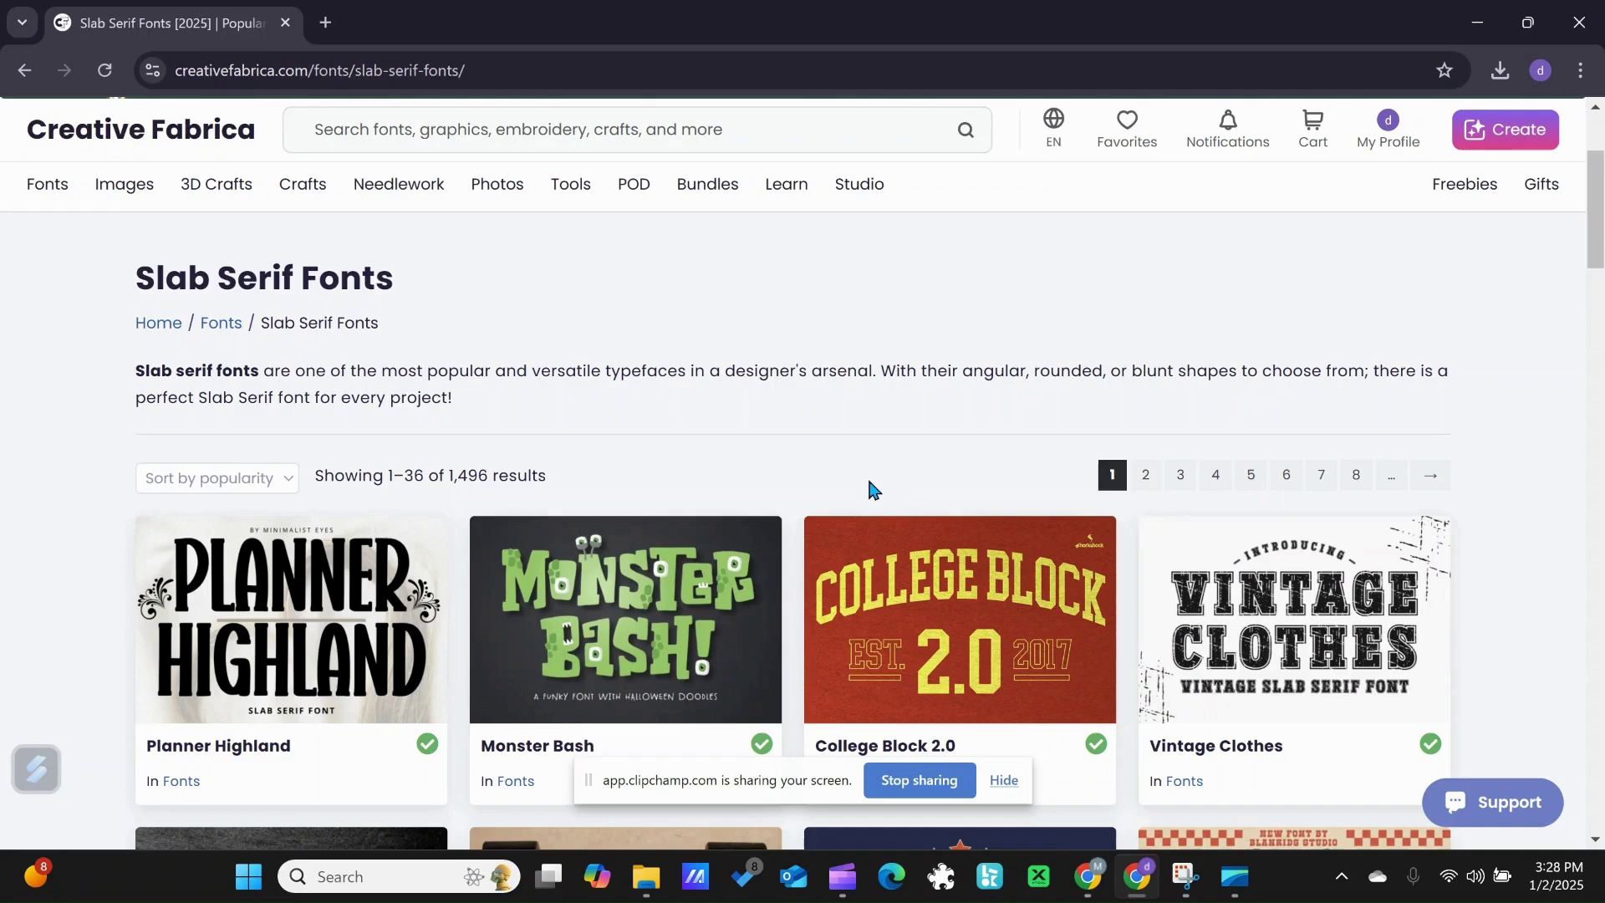
Find Chalkboard 2.0 in the Slab Serif list and download Chalkboard-20-111856907.zip.
{"action": "scroll", "coordinate": [751, 484], "scroll_direction": "down", "scroll_amount": 3}
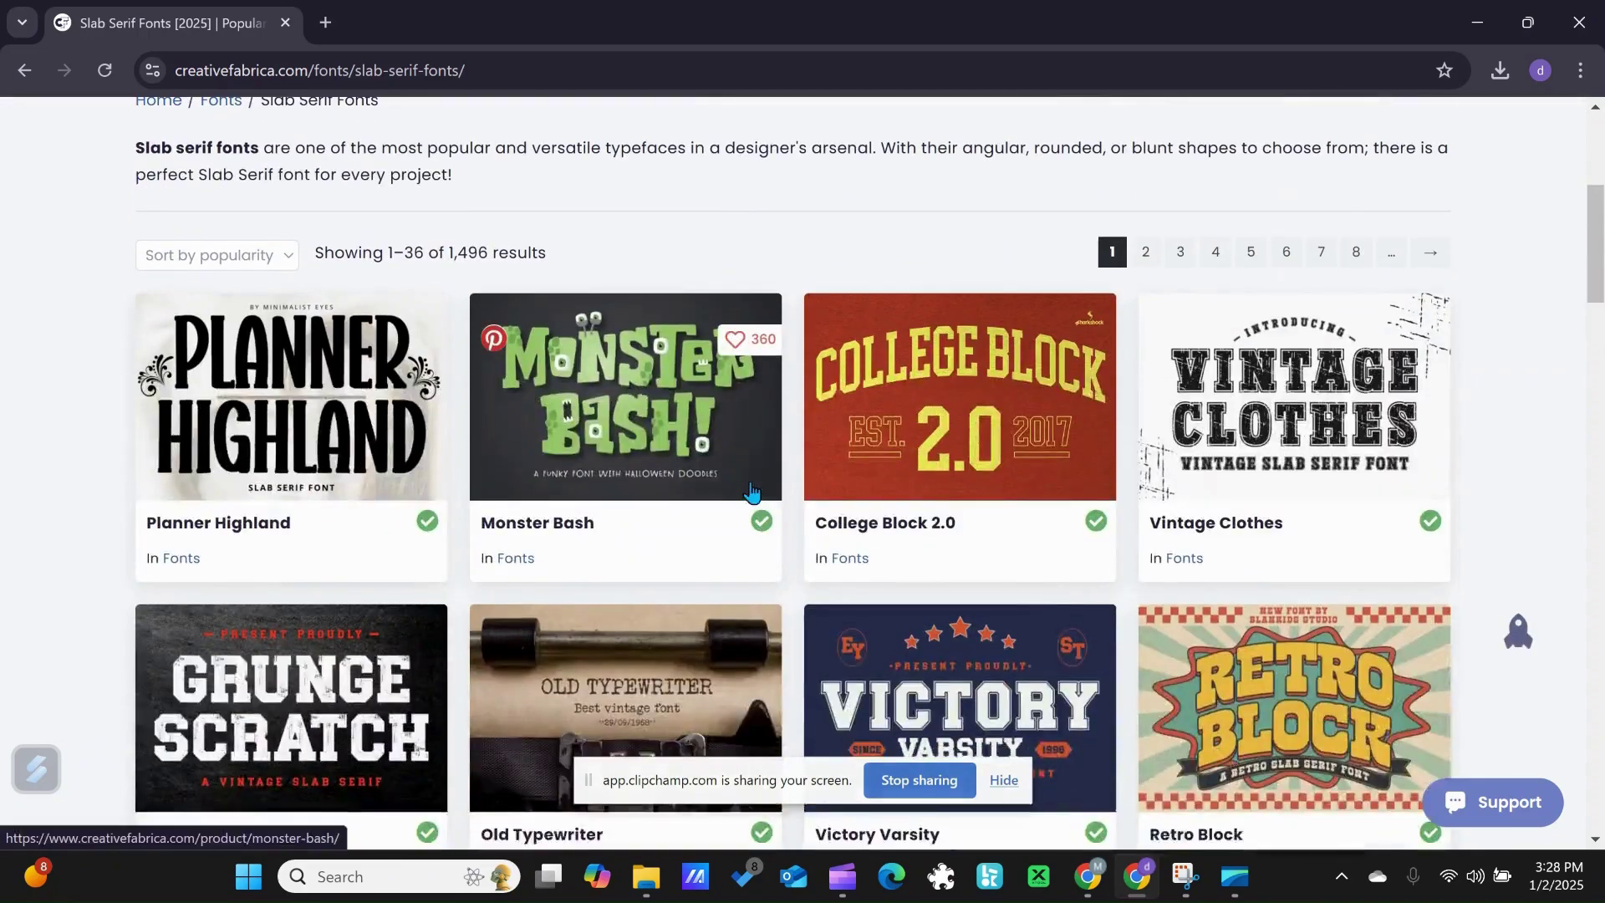
{"action": "scroll", "coordinate": [751, 491], "scroll_direction": "down", "scroll_amount": 1}
{"action": "scroll", "coordinate": [752, 490], "scroll_direction": "down", "scroll_amount": 3}
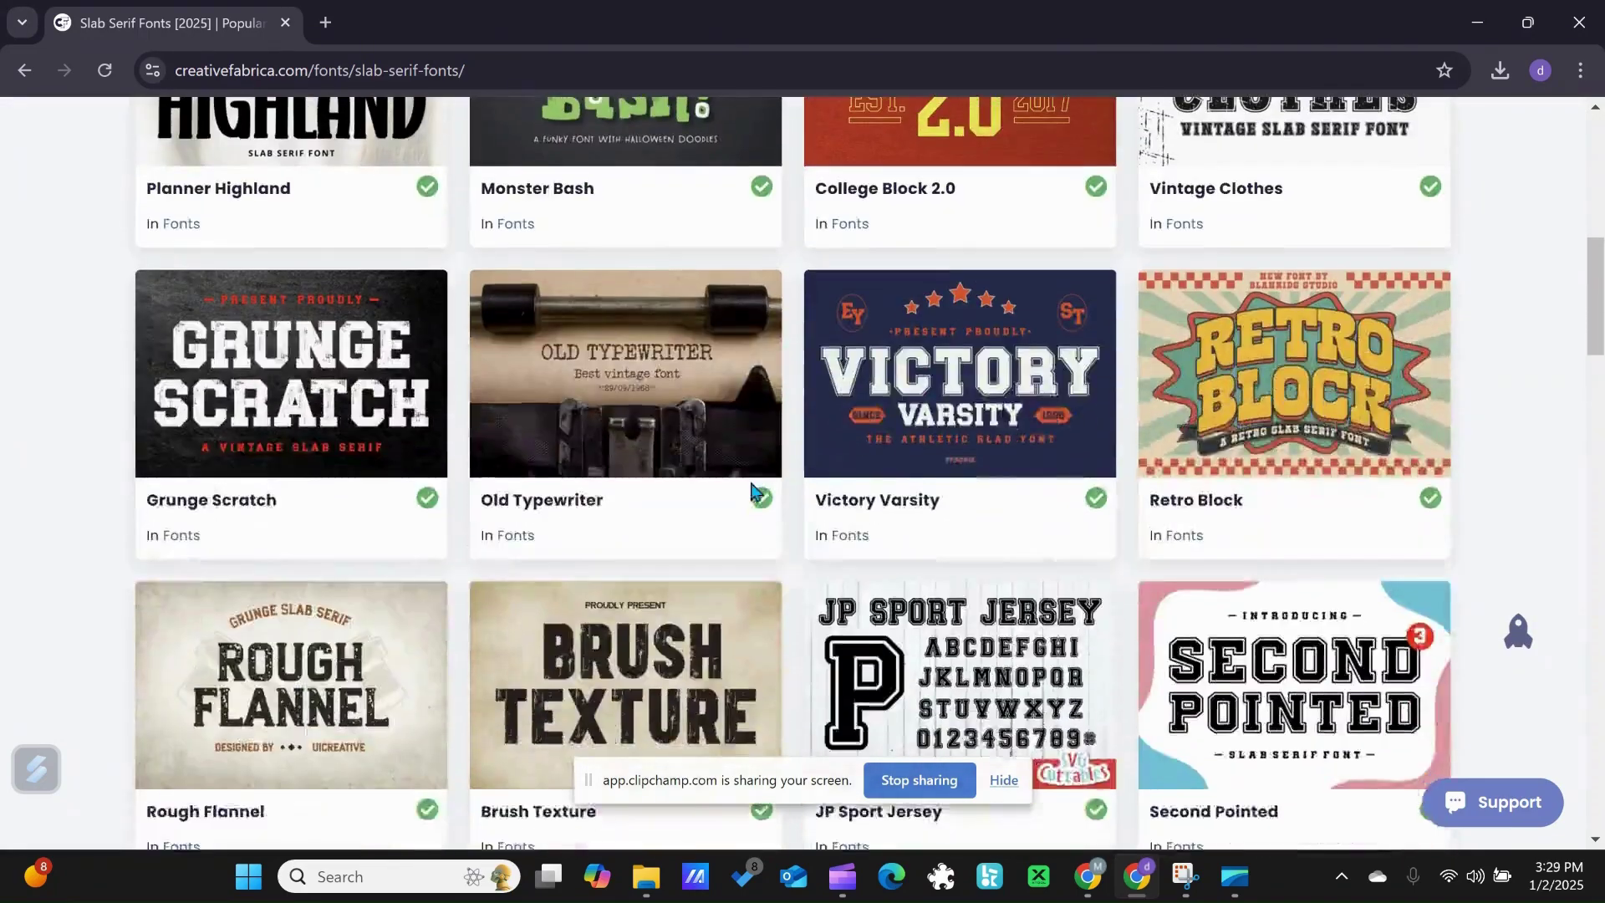
{"action": "scroll", "coordinate": [750, 492], "scroll_direction": "down", "scroll_amount": 3}
{"action": "scroll", "coordinate": [751, 493], "scroll_direction": "down", "scroll_amount": 3}
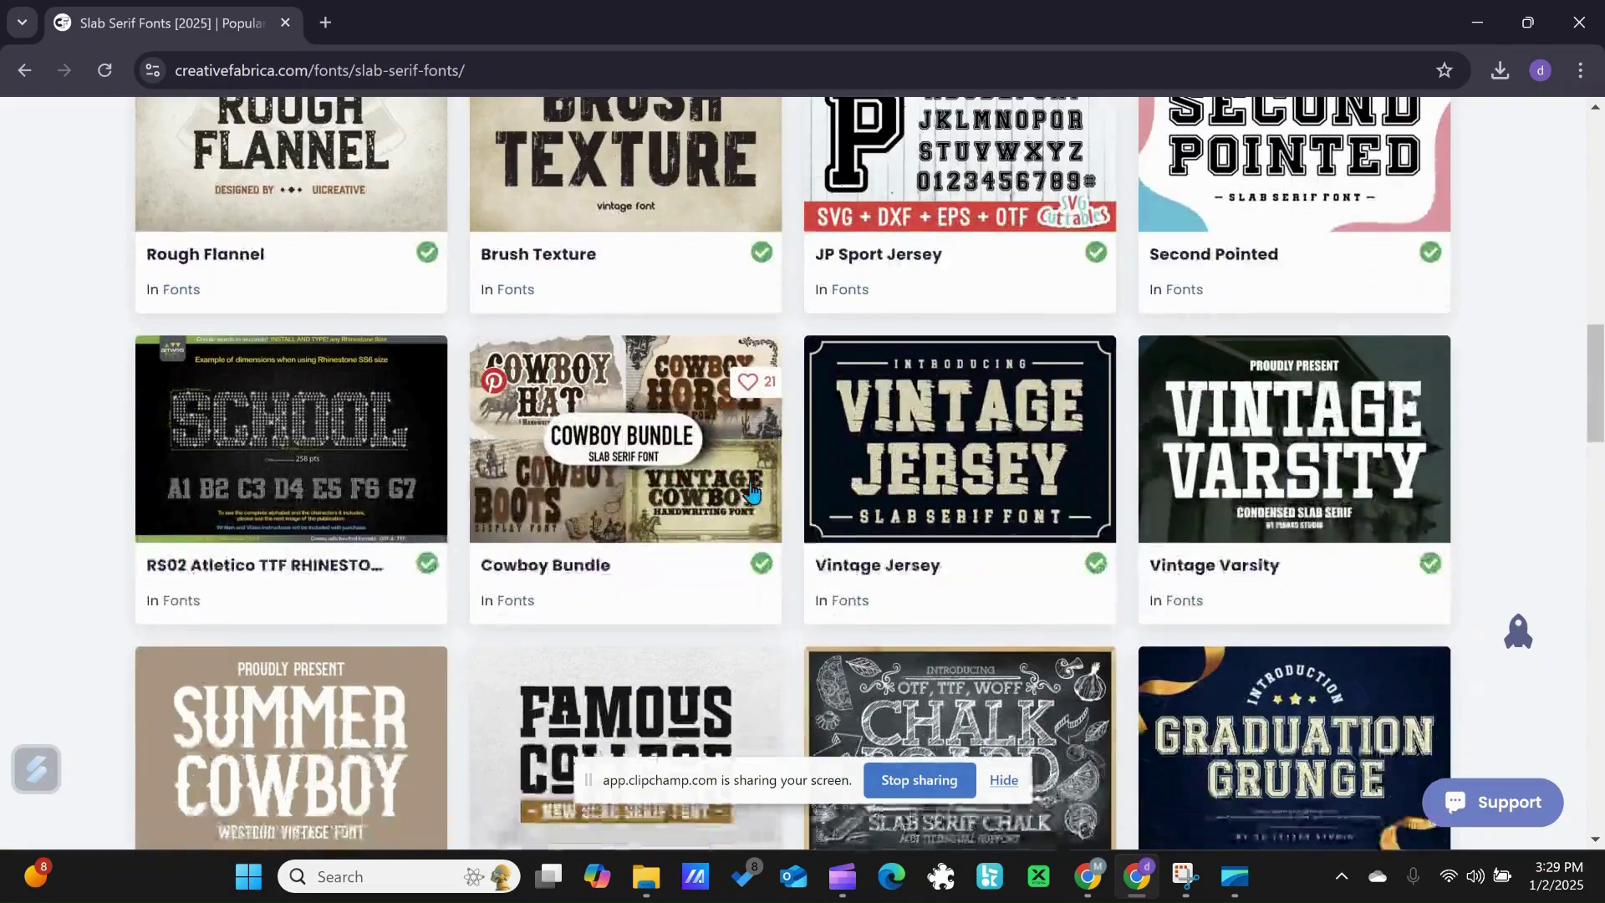
{"action": "left_click", "coordinate": [907, 531]}
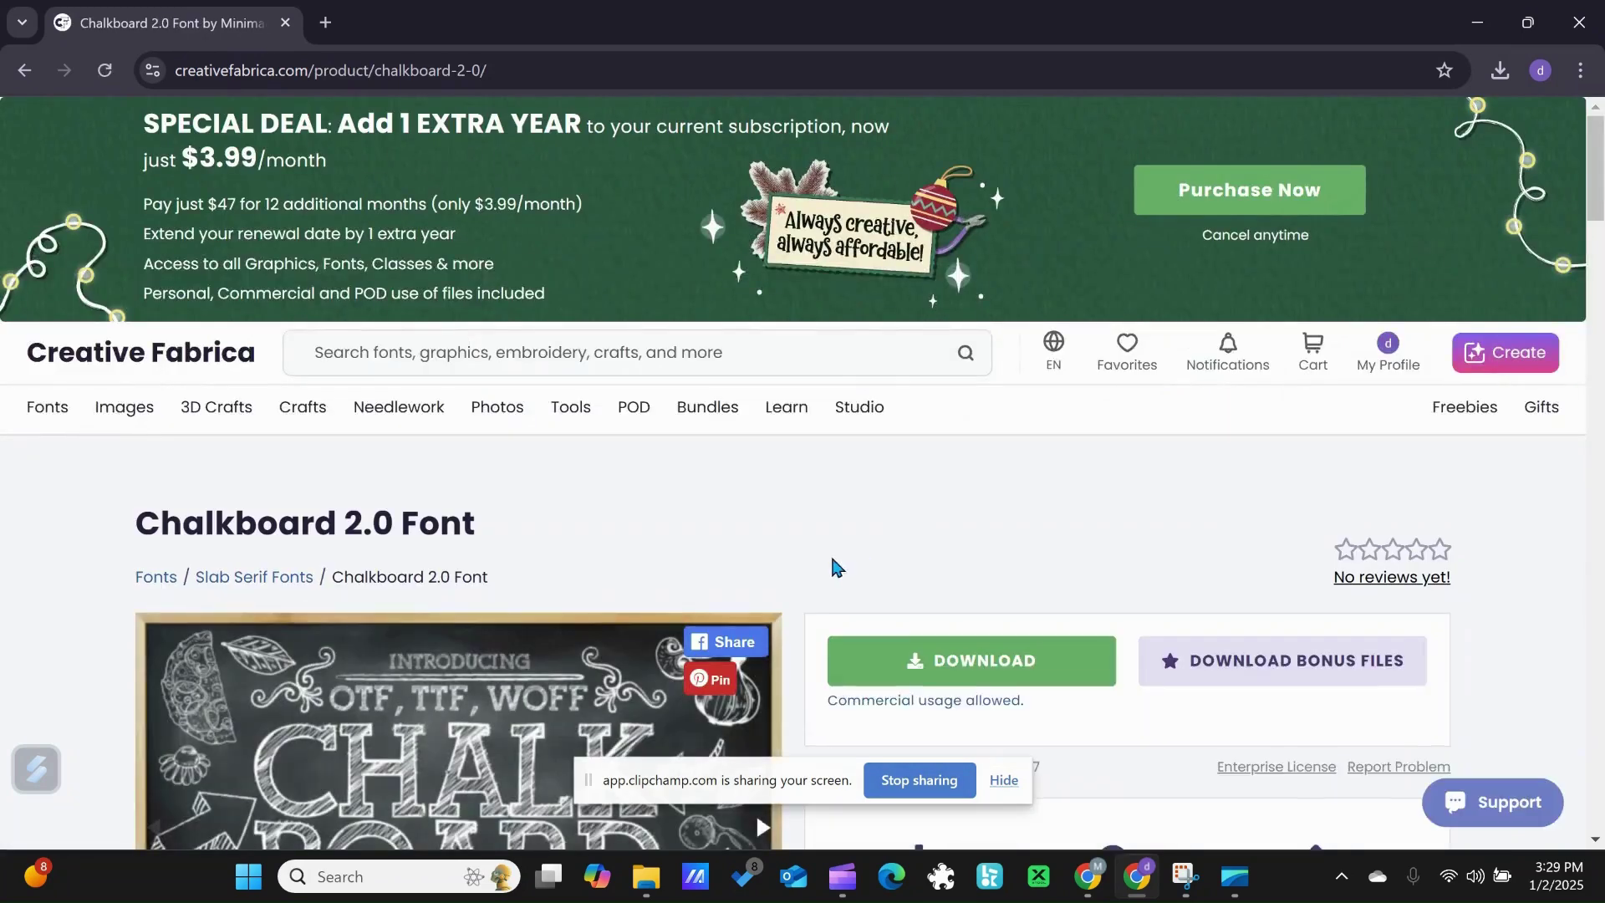
{"action": "scroll", "coordinate": [830, 552], "scroll_direction": "down", "scroll_amount": 3}
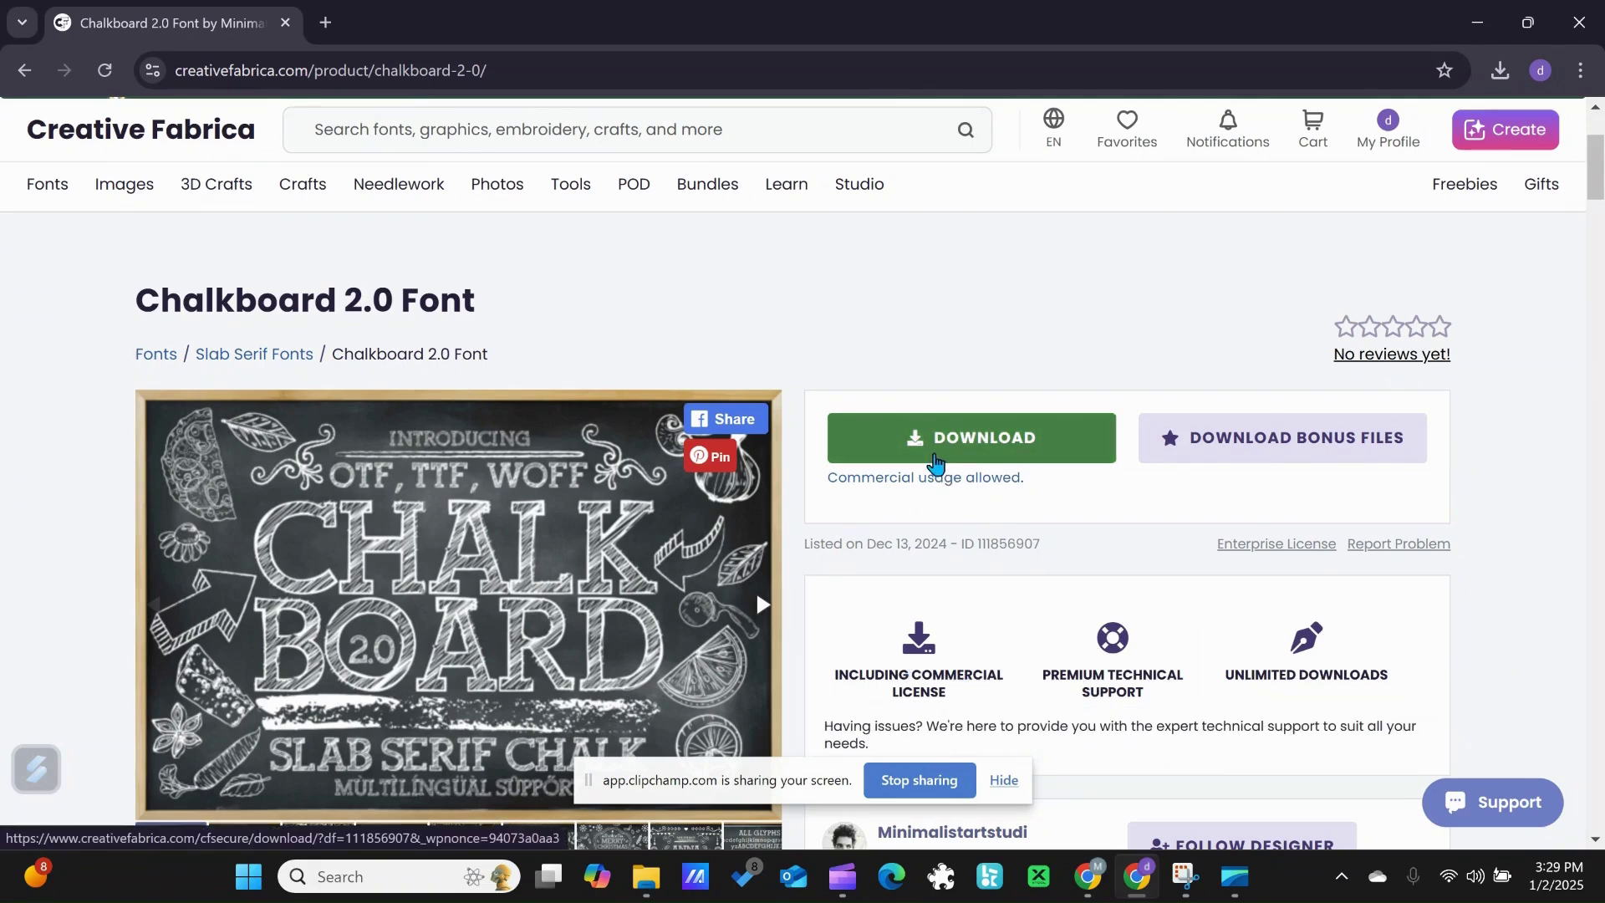
{"action": "left_click", "coordinate": [935, 466]}
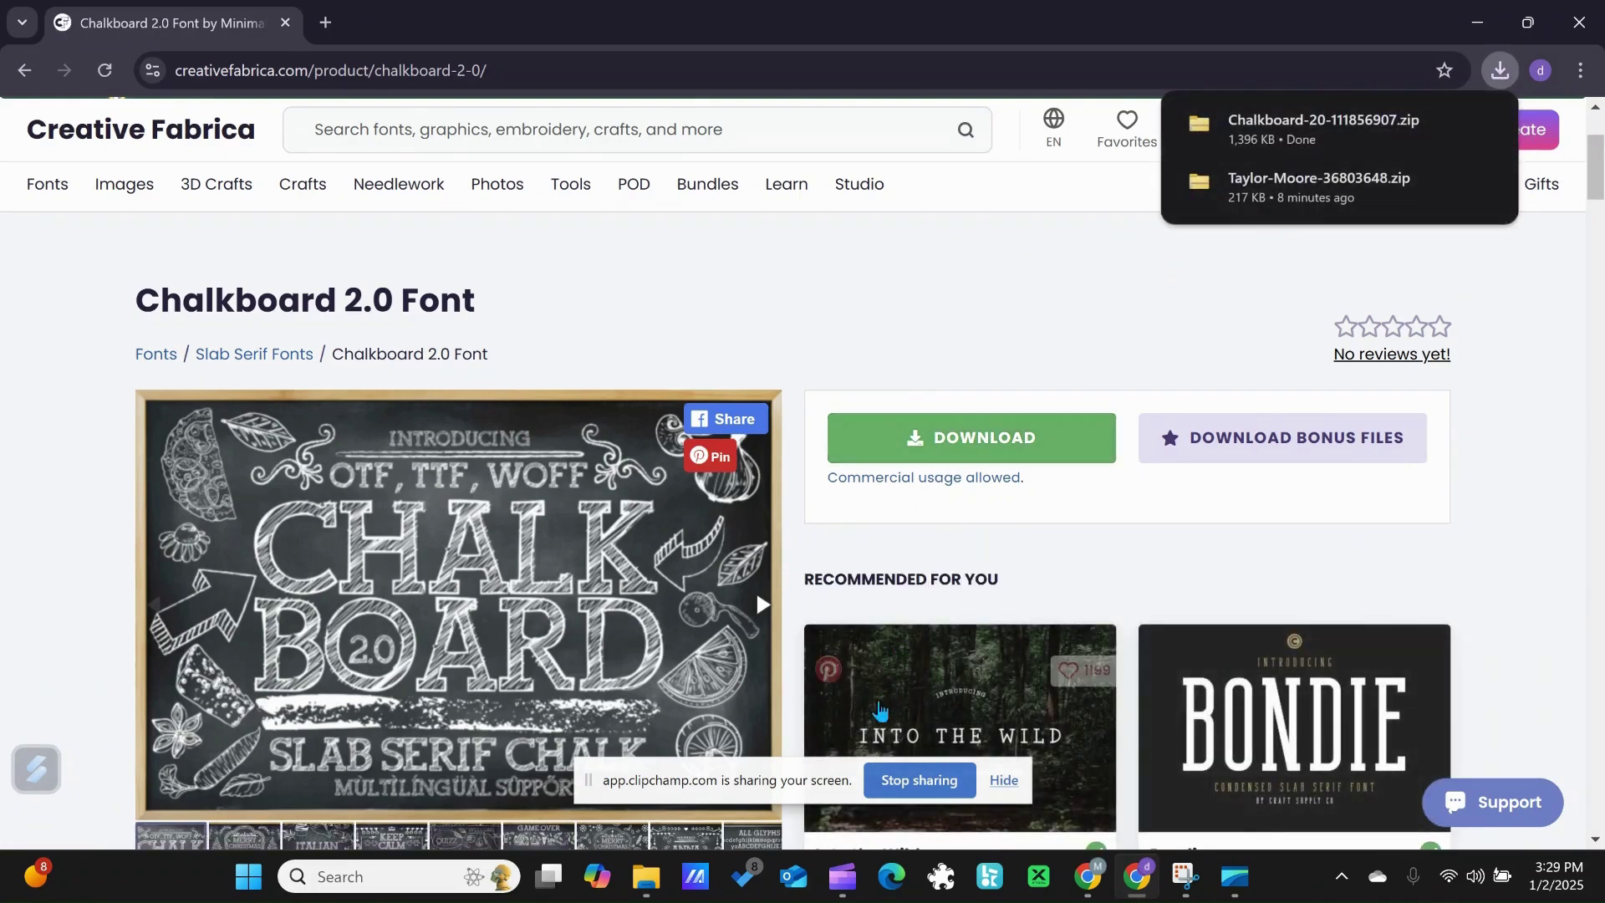
Extract All on Chalkboard-20-111856907.zip in Downloads, then minimize File Explorer.
{"action": "left_click", "coordinate": [649, 894]}
{"action": "left_click", "coordinate": [60, 371]}
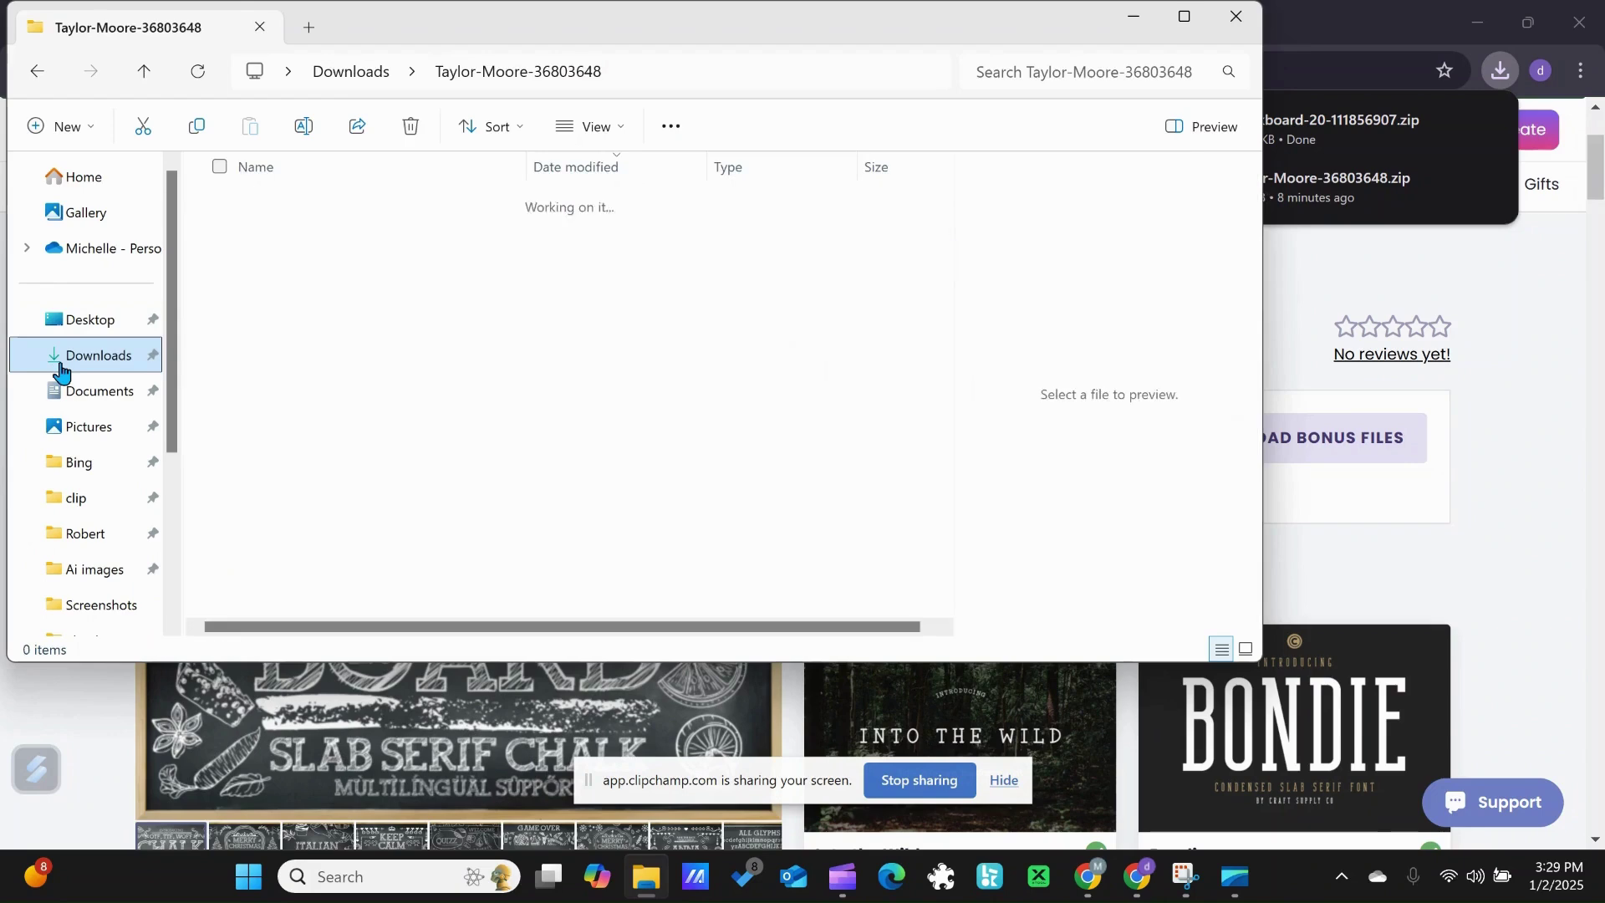
{"action": "left_click", "coordinate": [290, 240]}
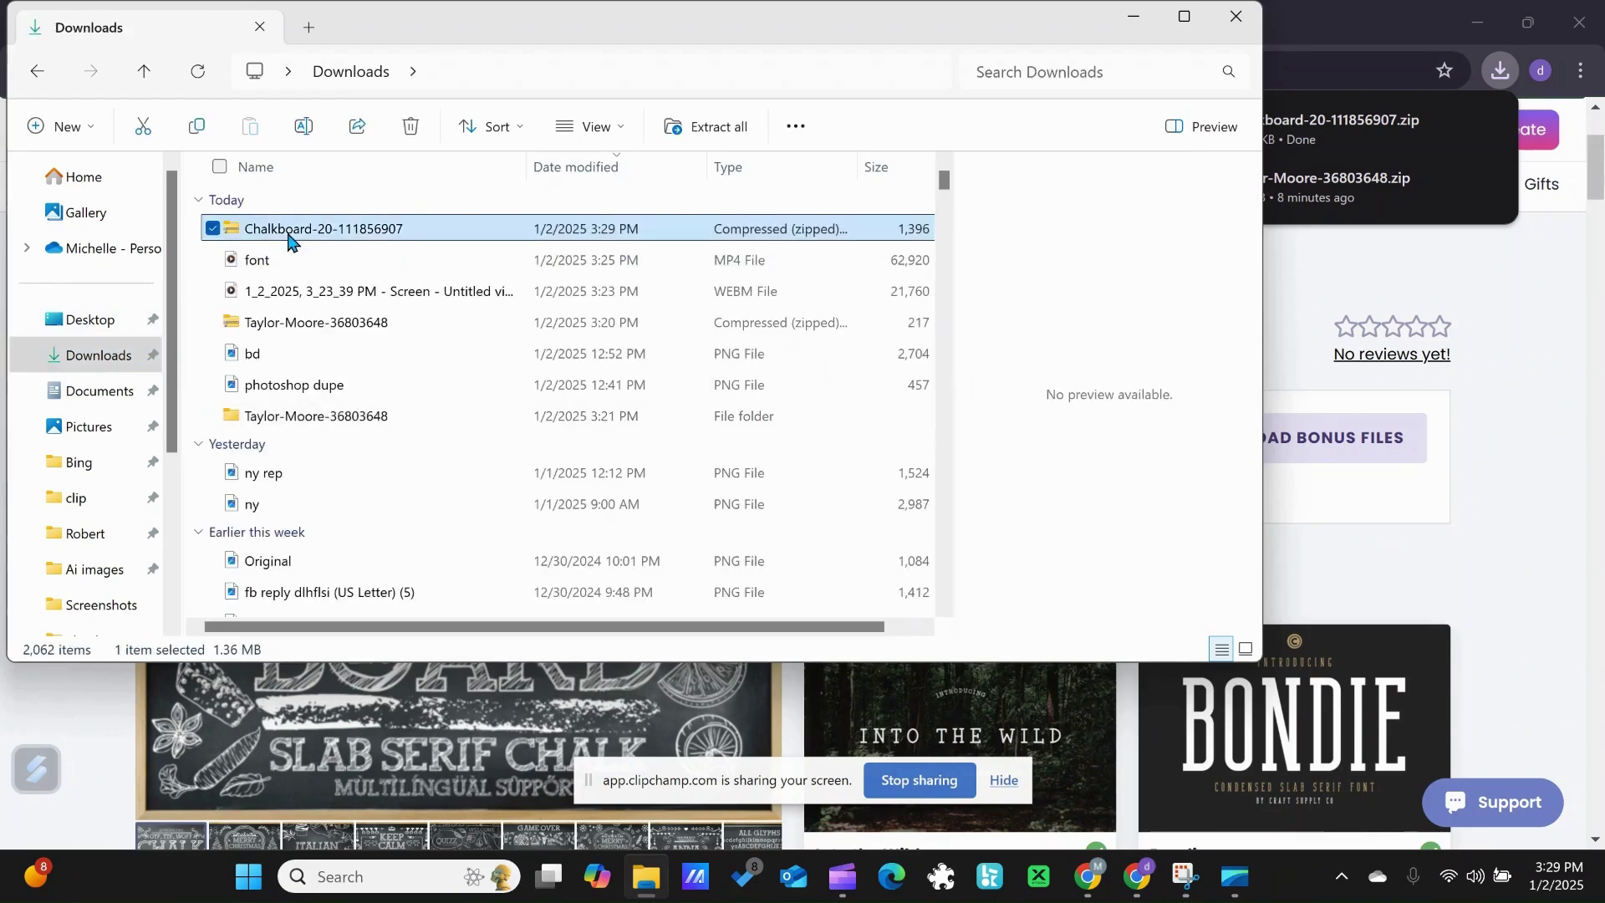
{"action": "right_click", "coordinate": [289, 241]}
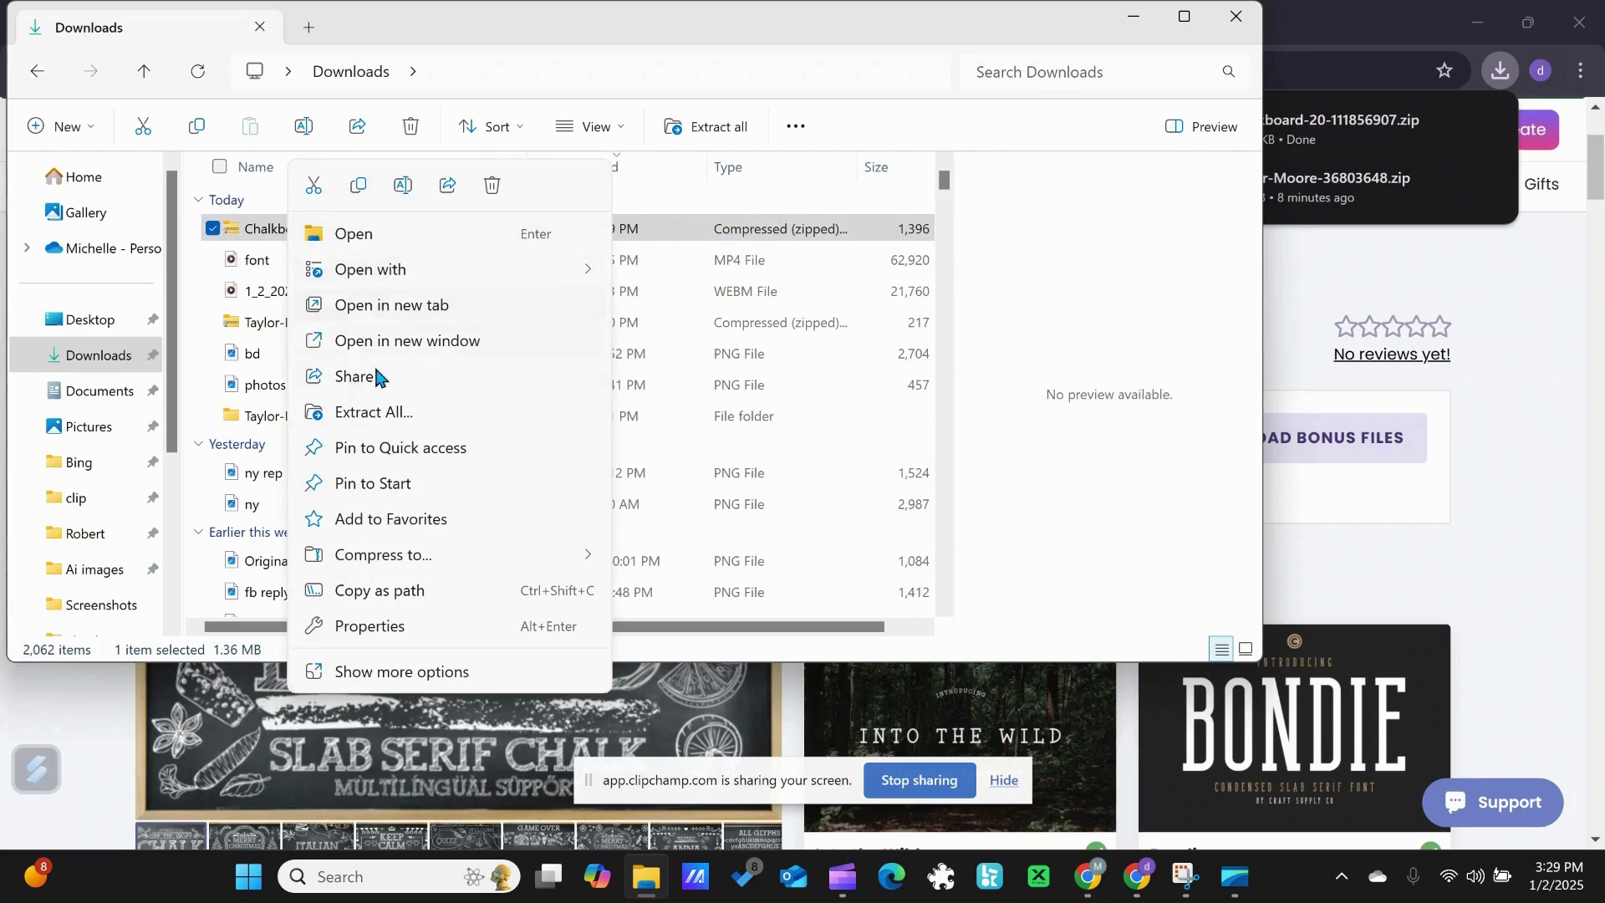
{"action": "left_click", "coordinate": [372, 414]}
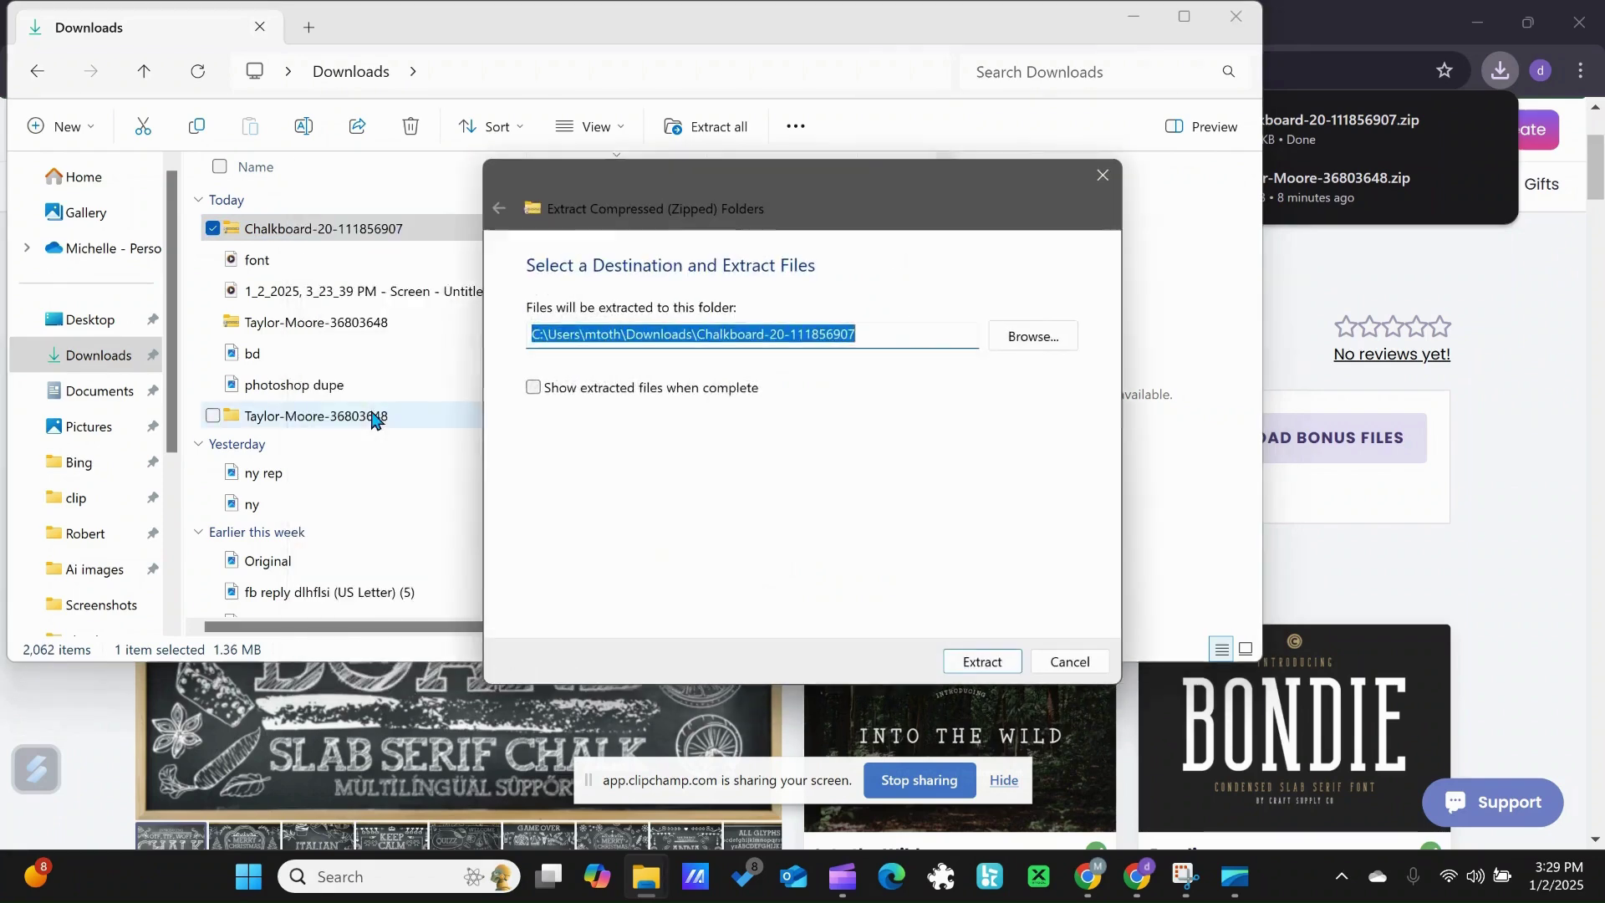
{"action": "left_click", "coordinate": [993, 666]}
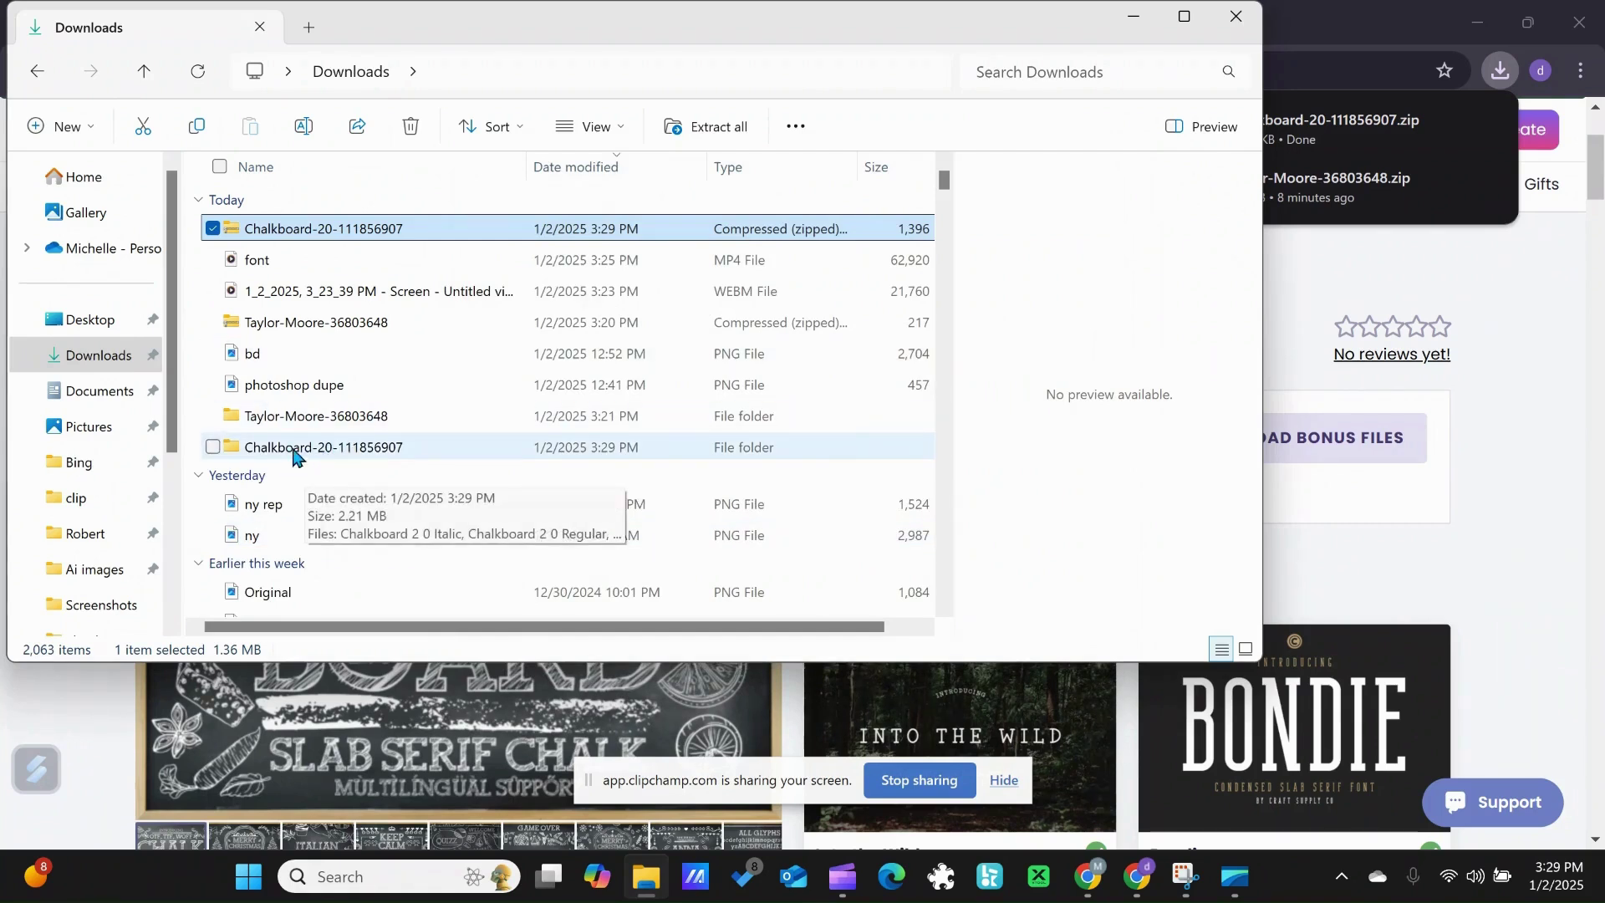
{"action": "left_click", "coordinate": [1134, 20]}
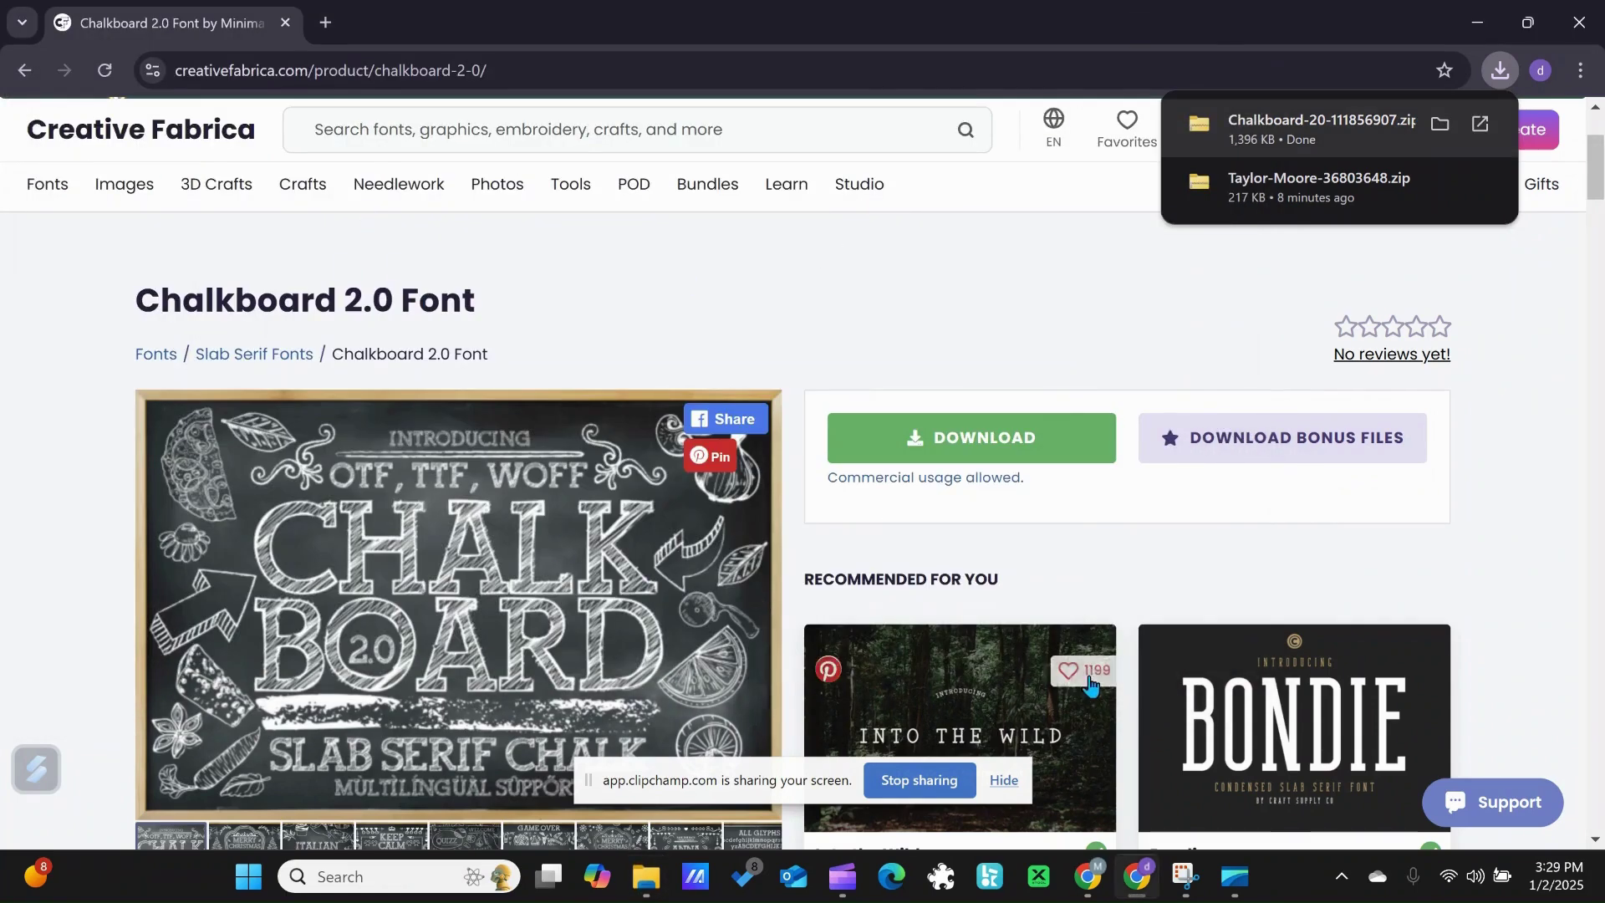
Open Canva in a new tab and go to the Brand Kit's Fonts section.
{"action": "left_click", "coordinate": [325, 23]}
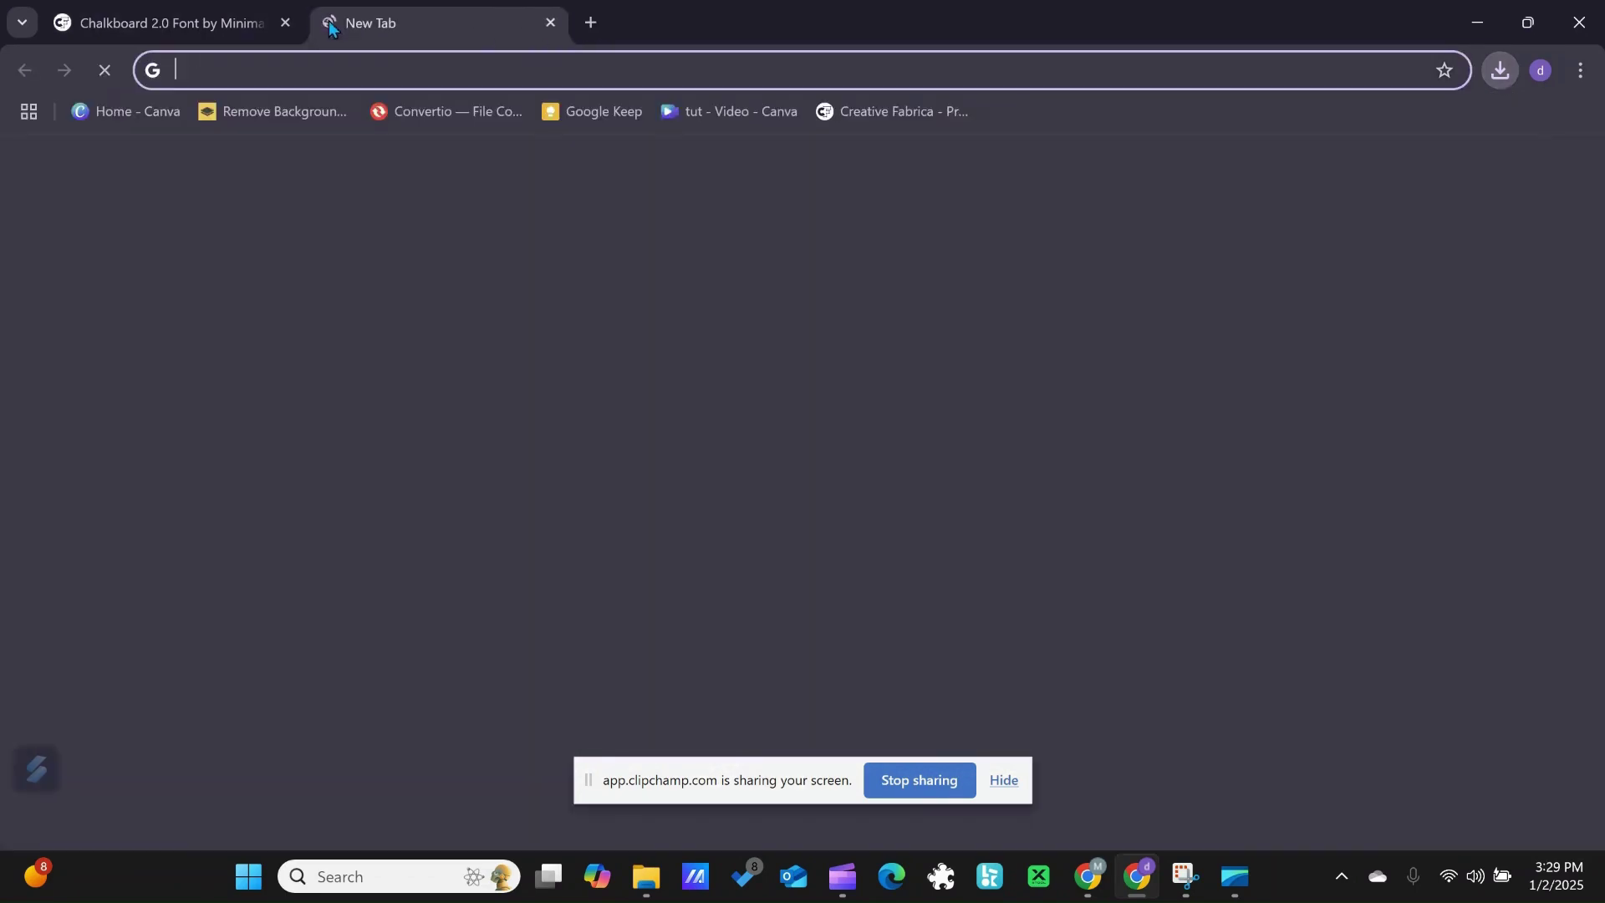
{"action": "left_click", "coordinate": [740, 547]}
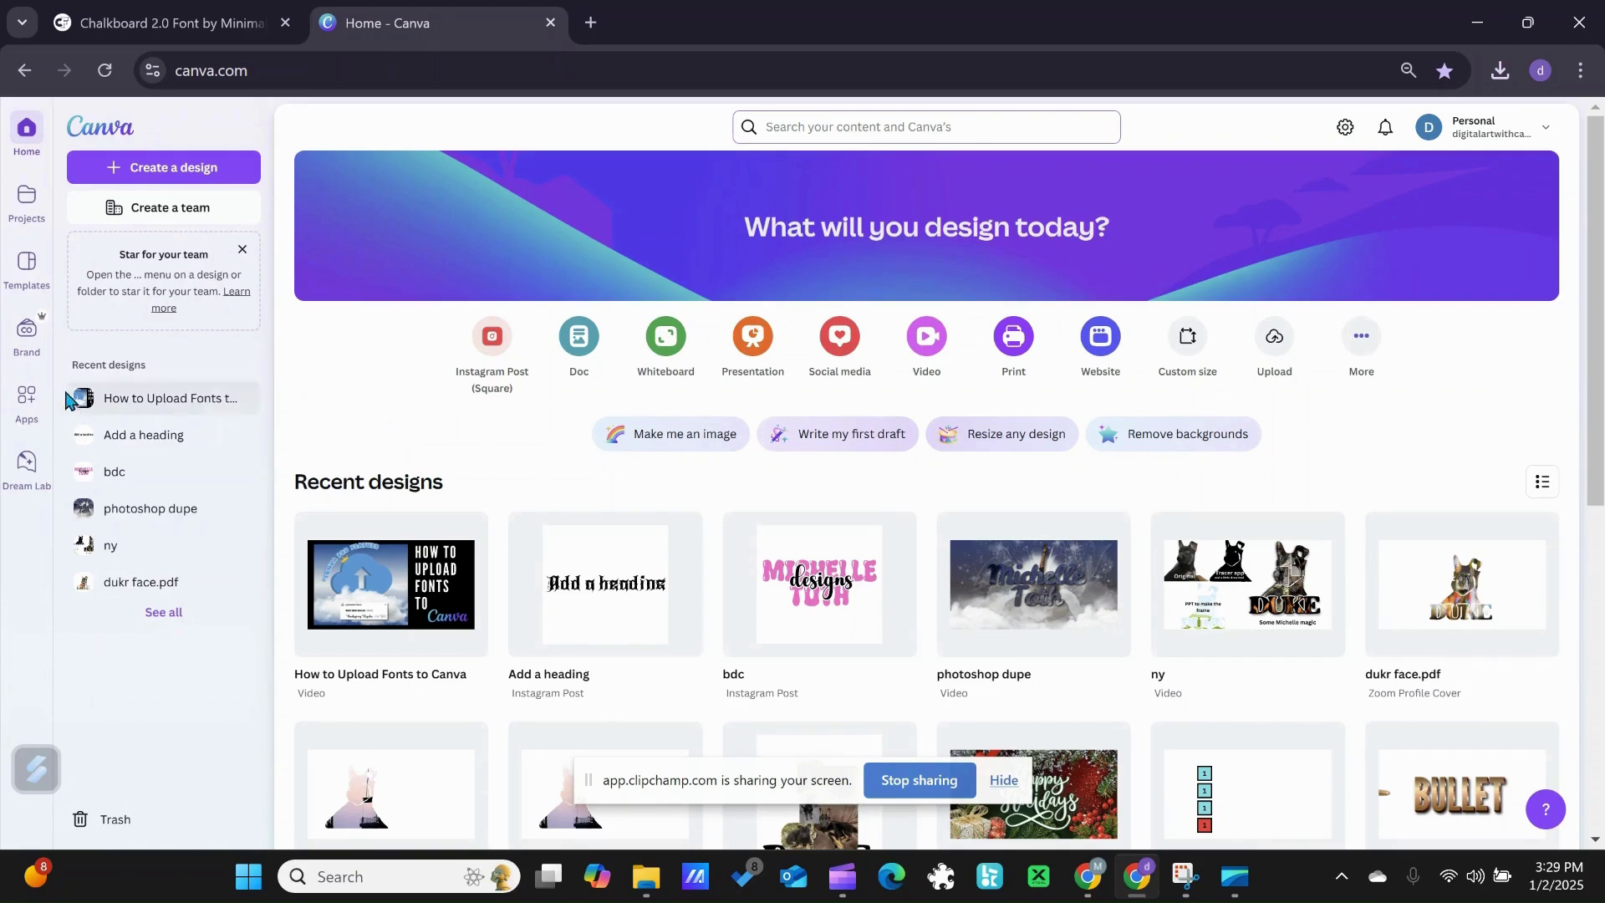
{"action": "left_click", "coordinate": [28, 354]}
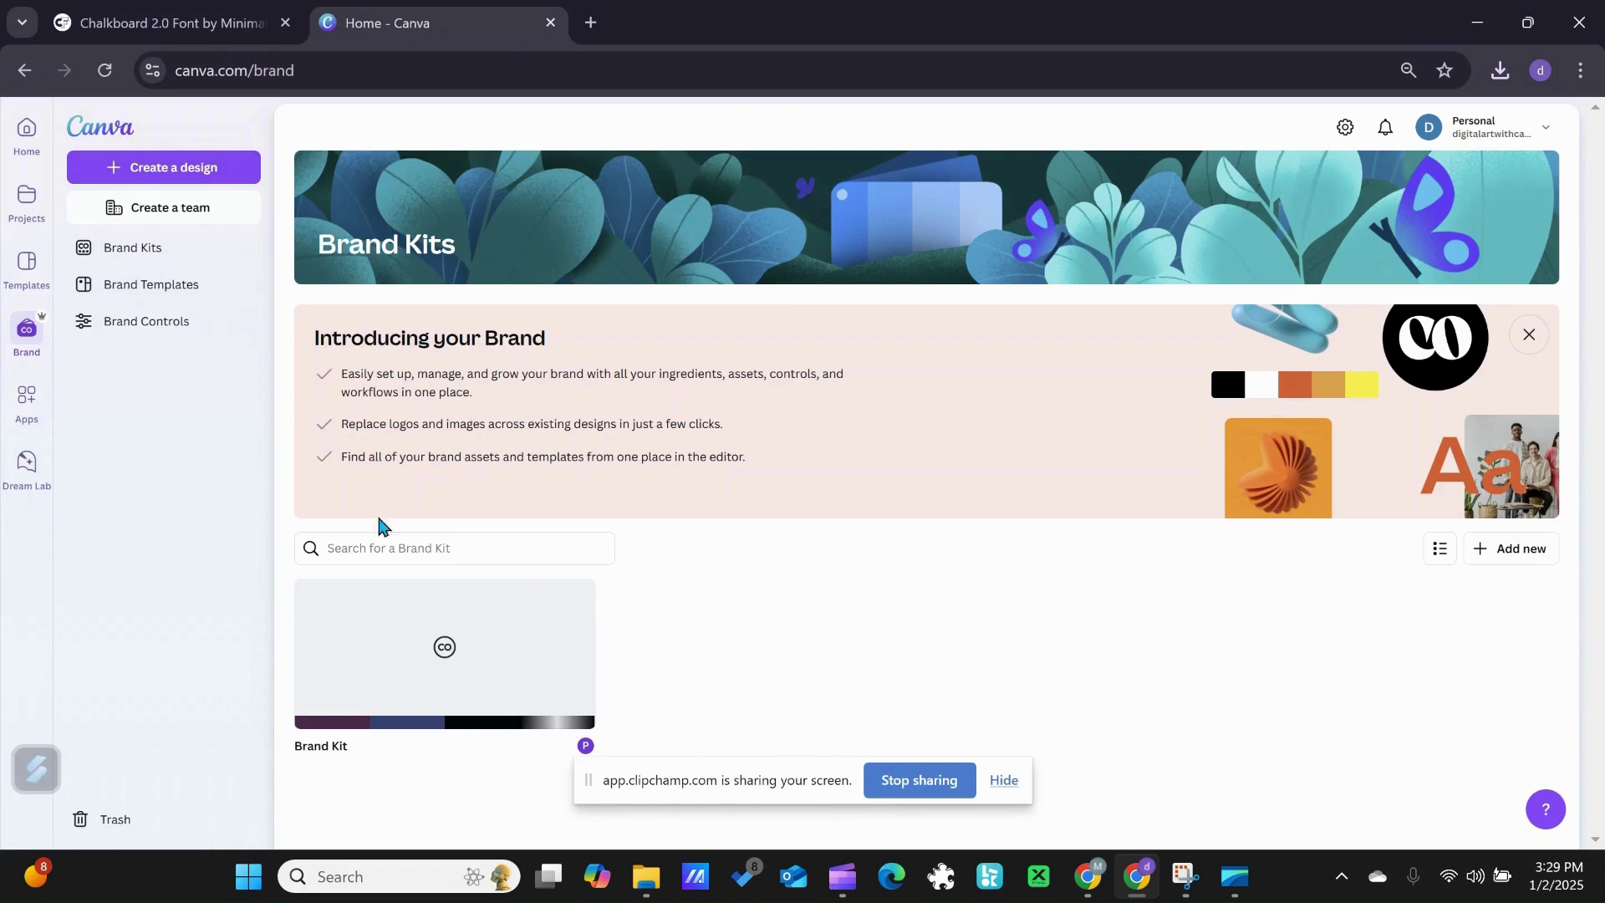
{"action": "left_click", "coordinate": [516, 682]}
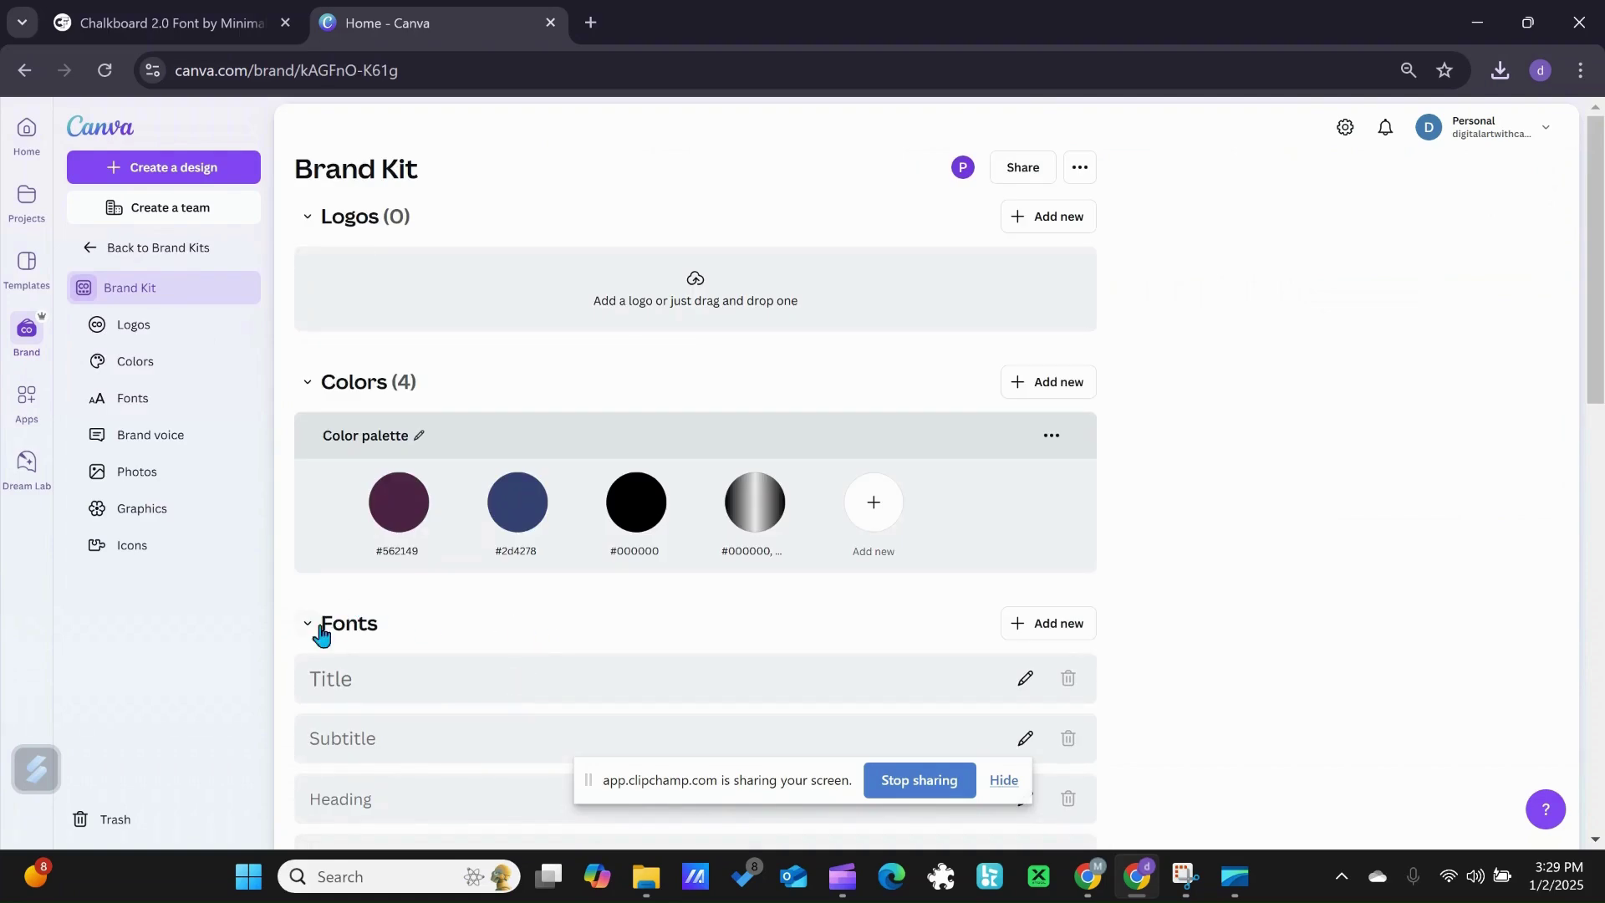
{"action": "scroll", "coordinate": [392, 629], "scroll_direction": "down", "scroll_amount": 3}
{"action": "scroll", "coordinate": [390, 627], "scroll_direction": "down", "scroll_amount": 2}
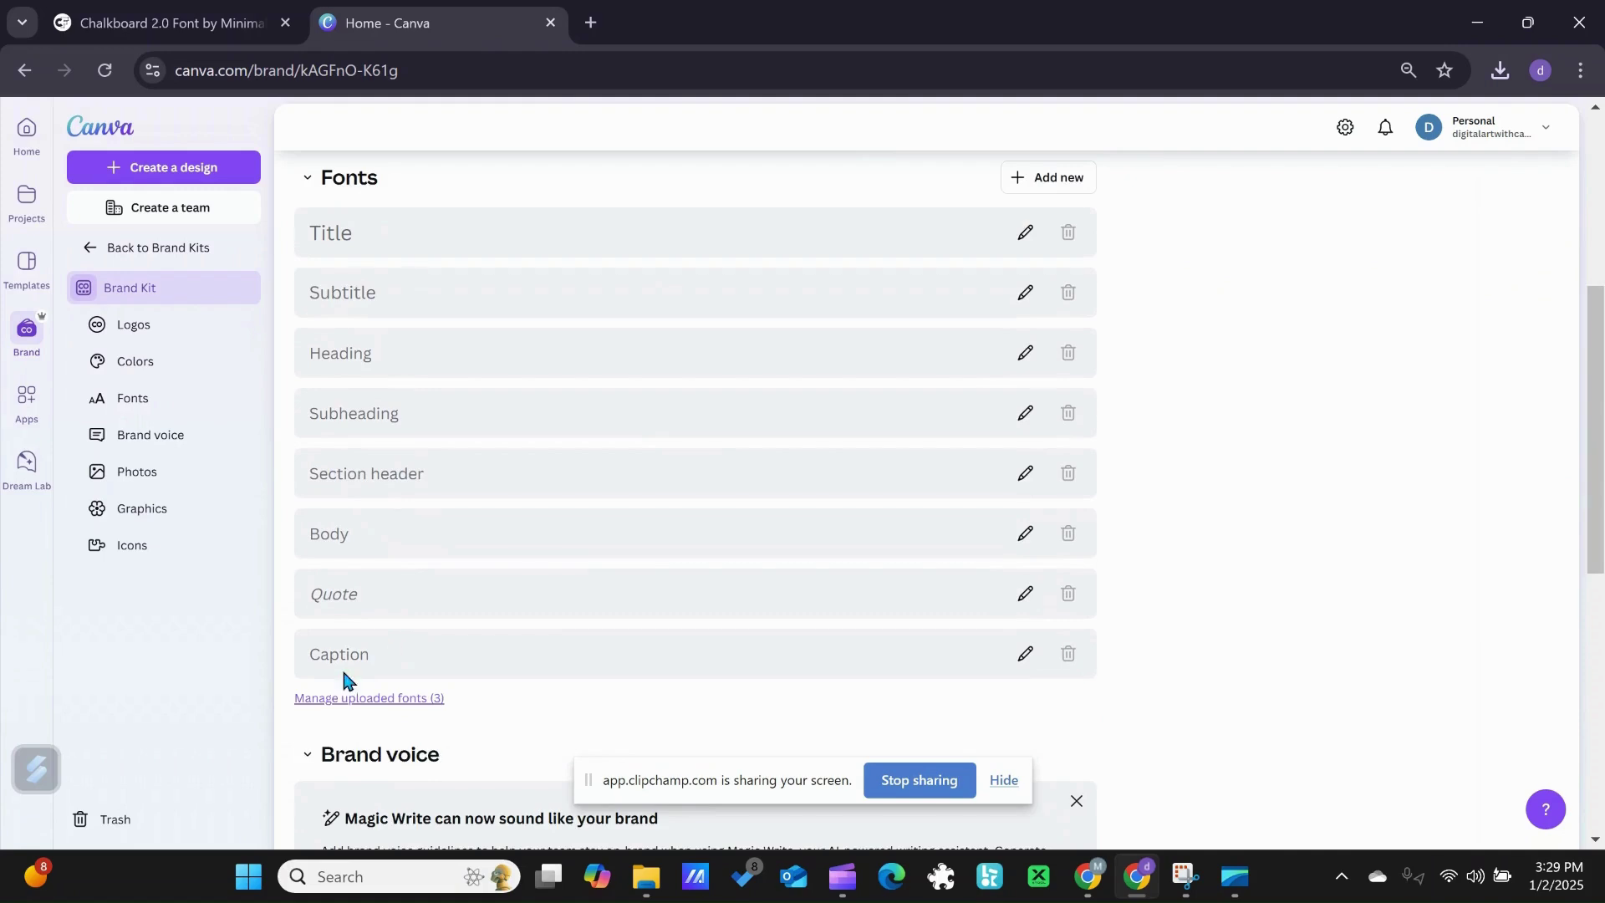
{"action": "left_click", "coordinate": [390, 712]}
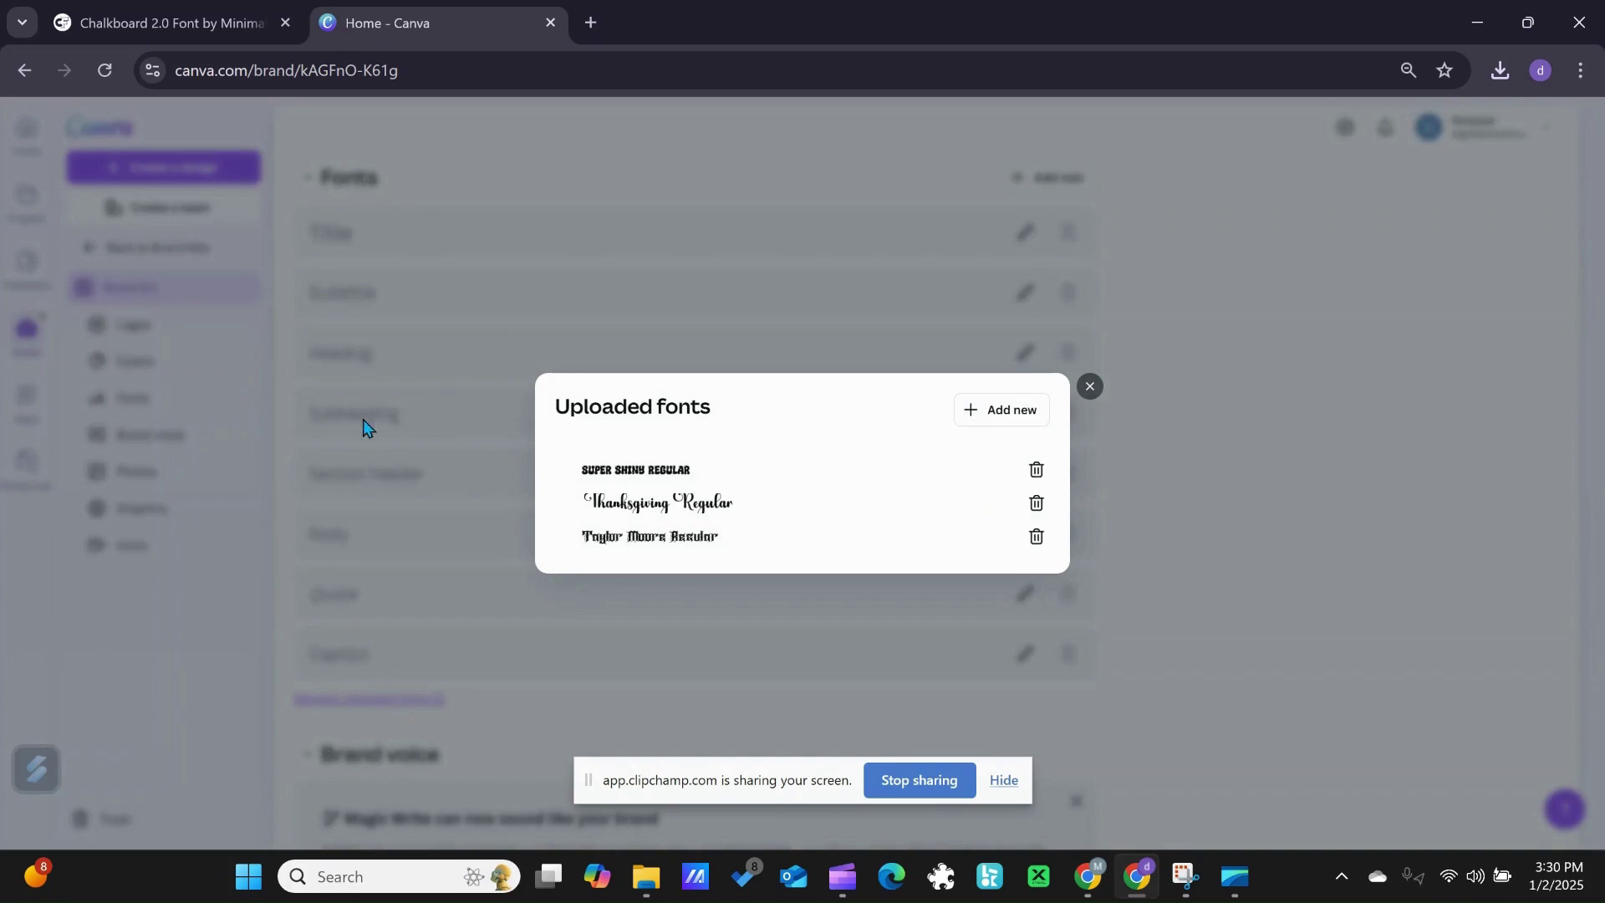
{"action": "left_click", "coordinate": [1012, 424]}
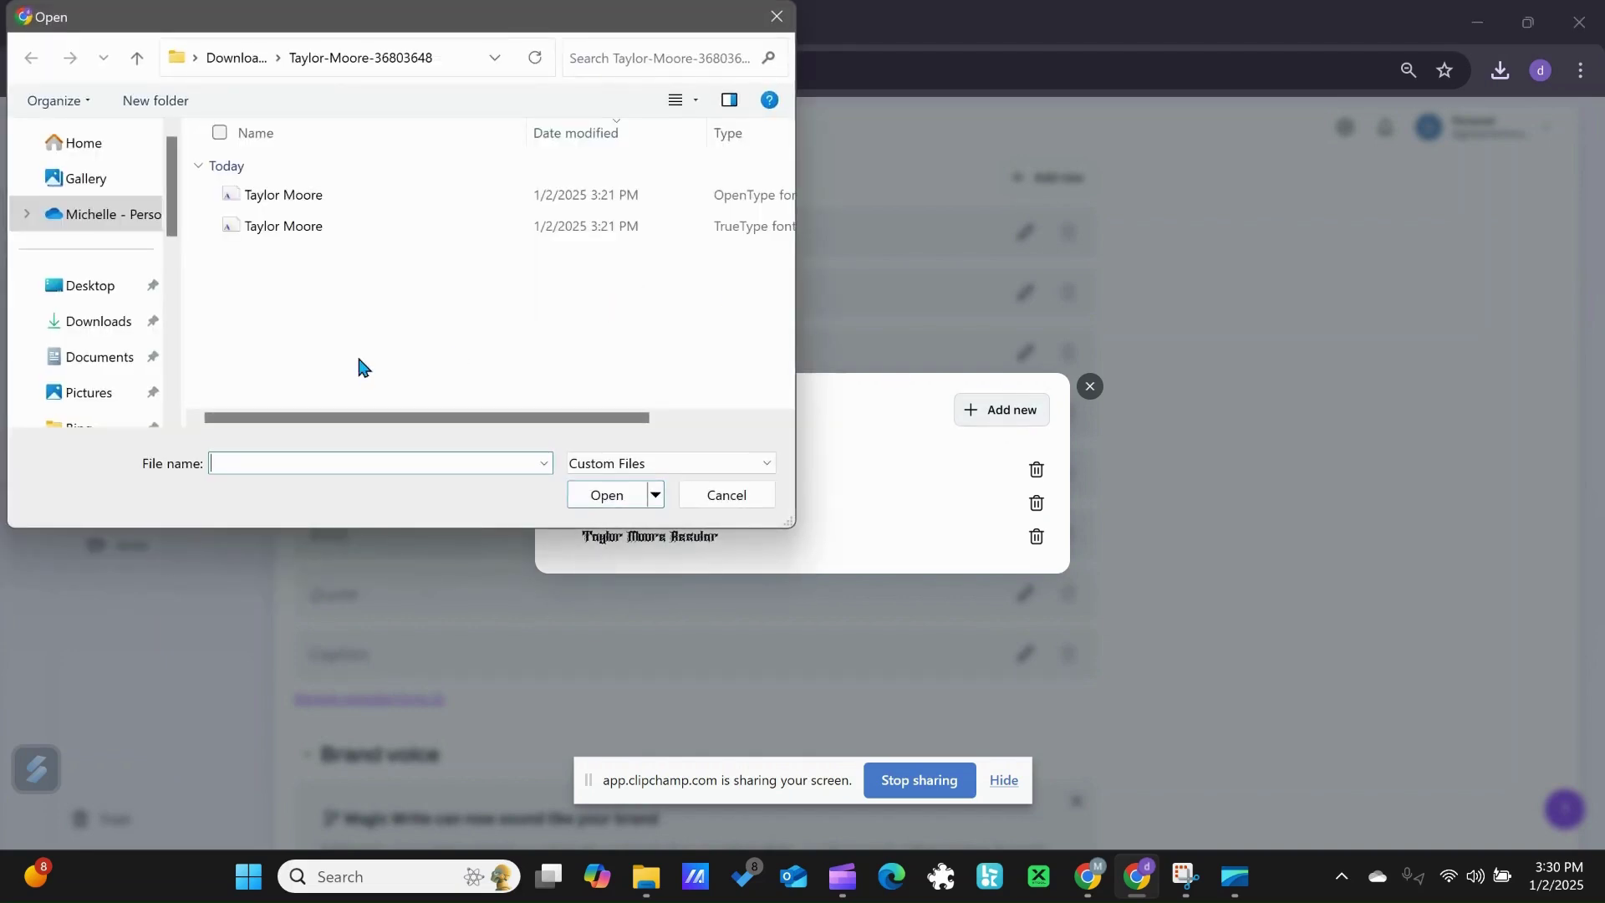
{"action": "left_click", "coordinate": [109, 332]}
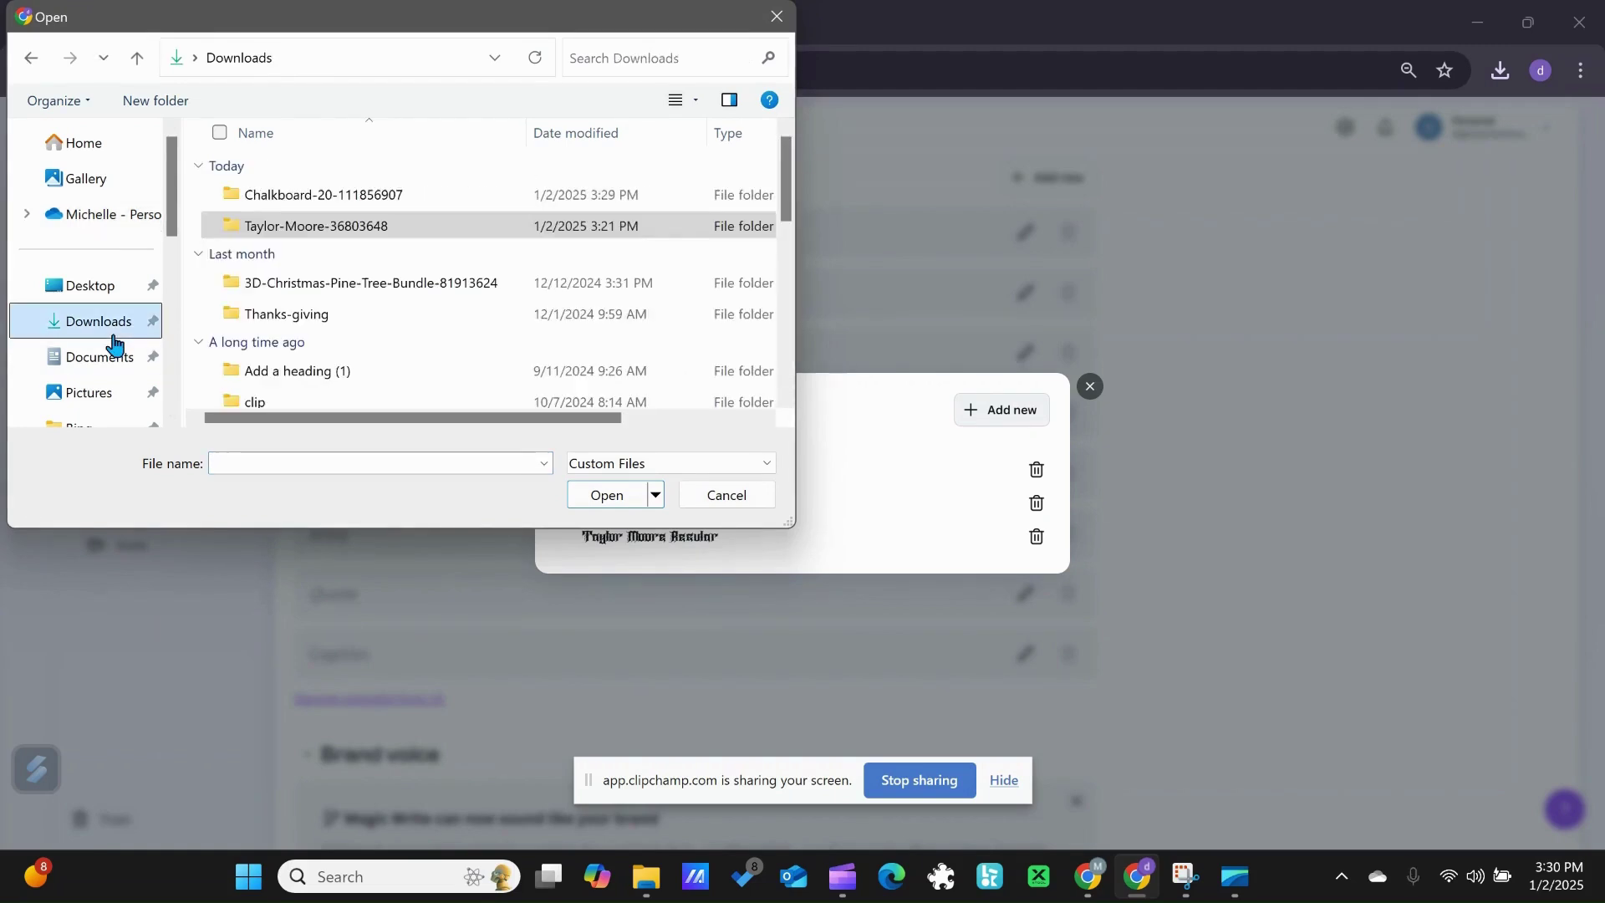
{"action": "left_click", "coordinate": [297, 204]}
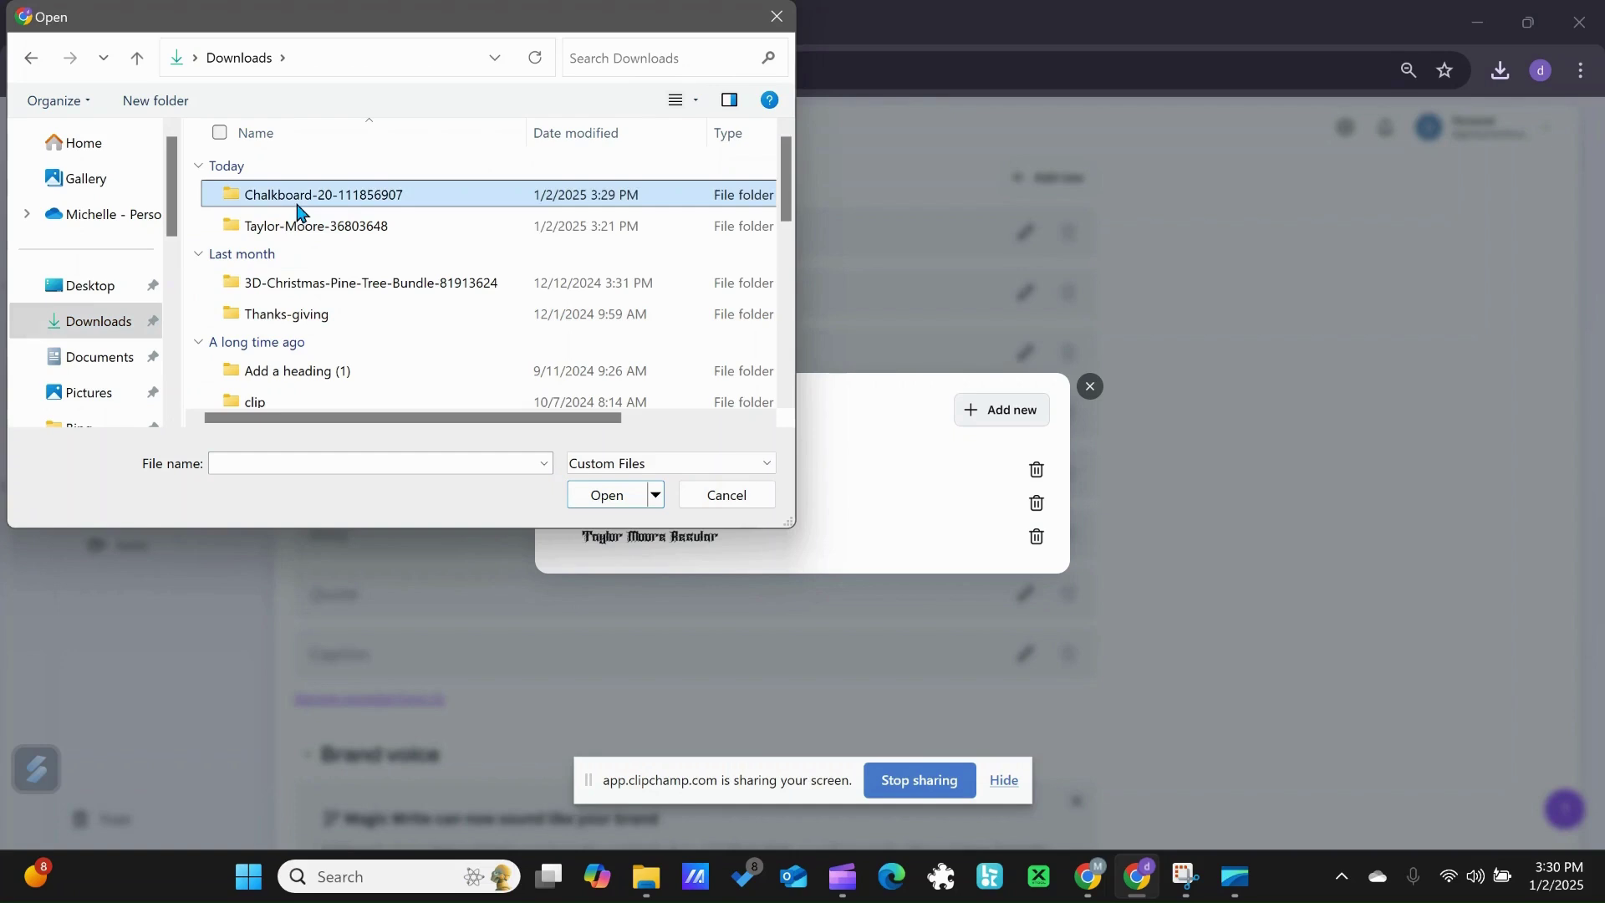
{"action": "left_click", "coordinate": [598, 500]}
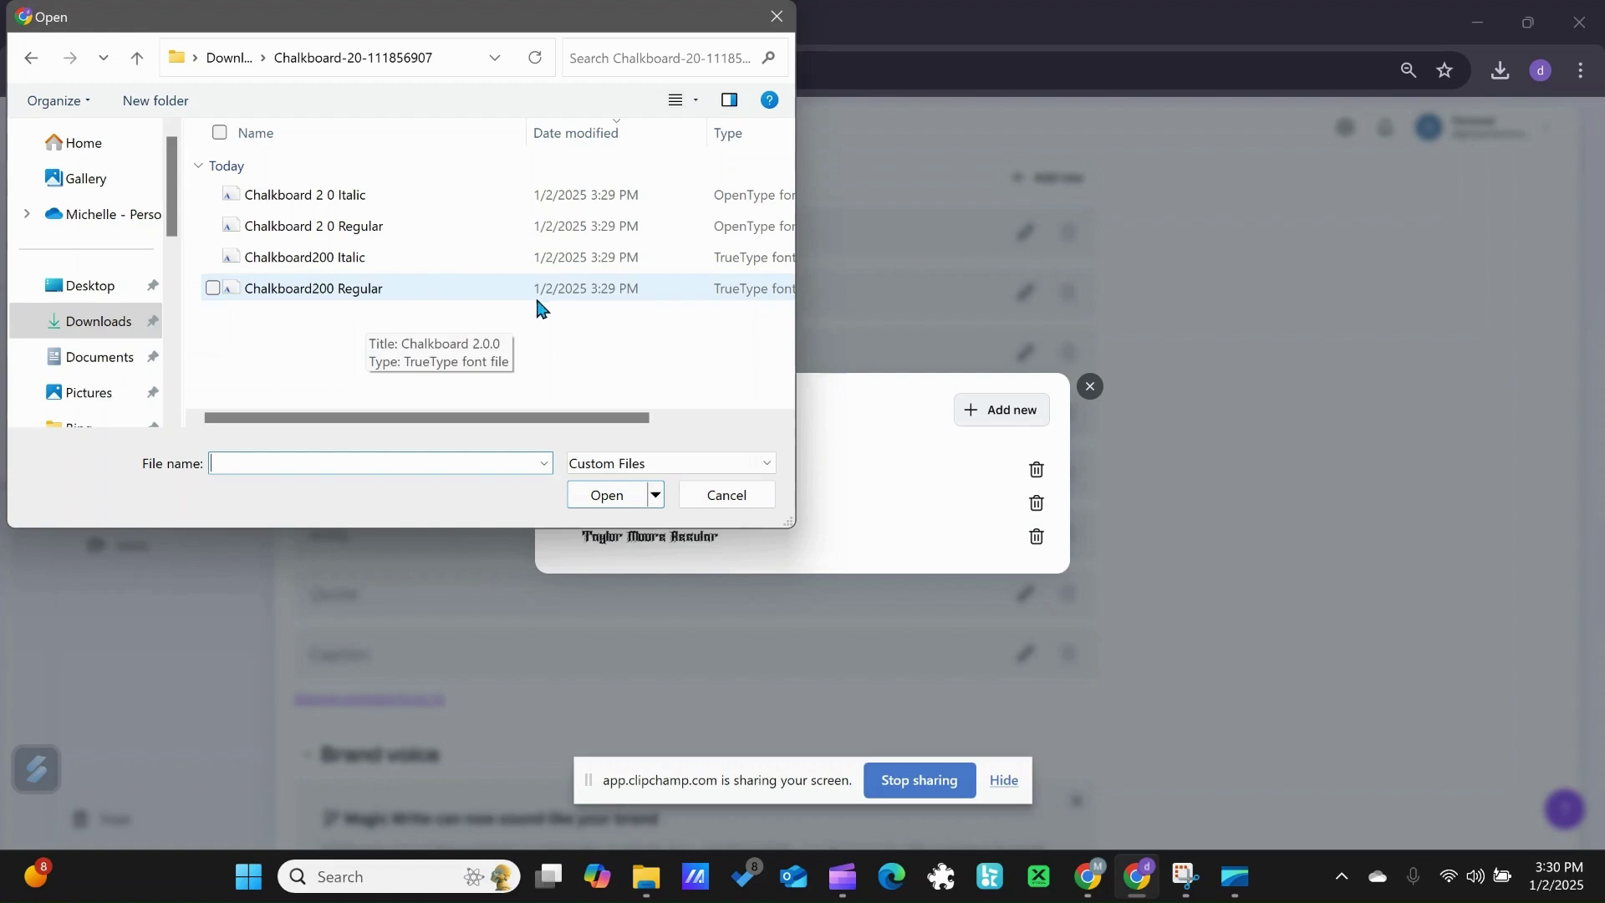
{"action": "left_click", "coordinate": [583, 288]}
Confirm uploading Chalkboard200 Regular.ttf so Chalkboard 2.0.0 Regular is added.
{"action": "left_click", "coordinate": [604, 497]}
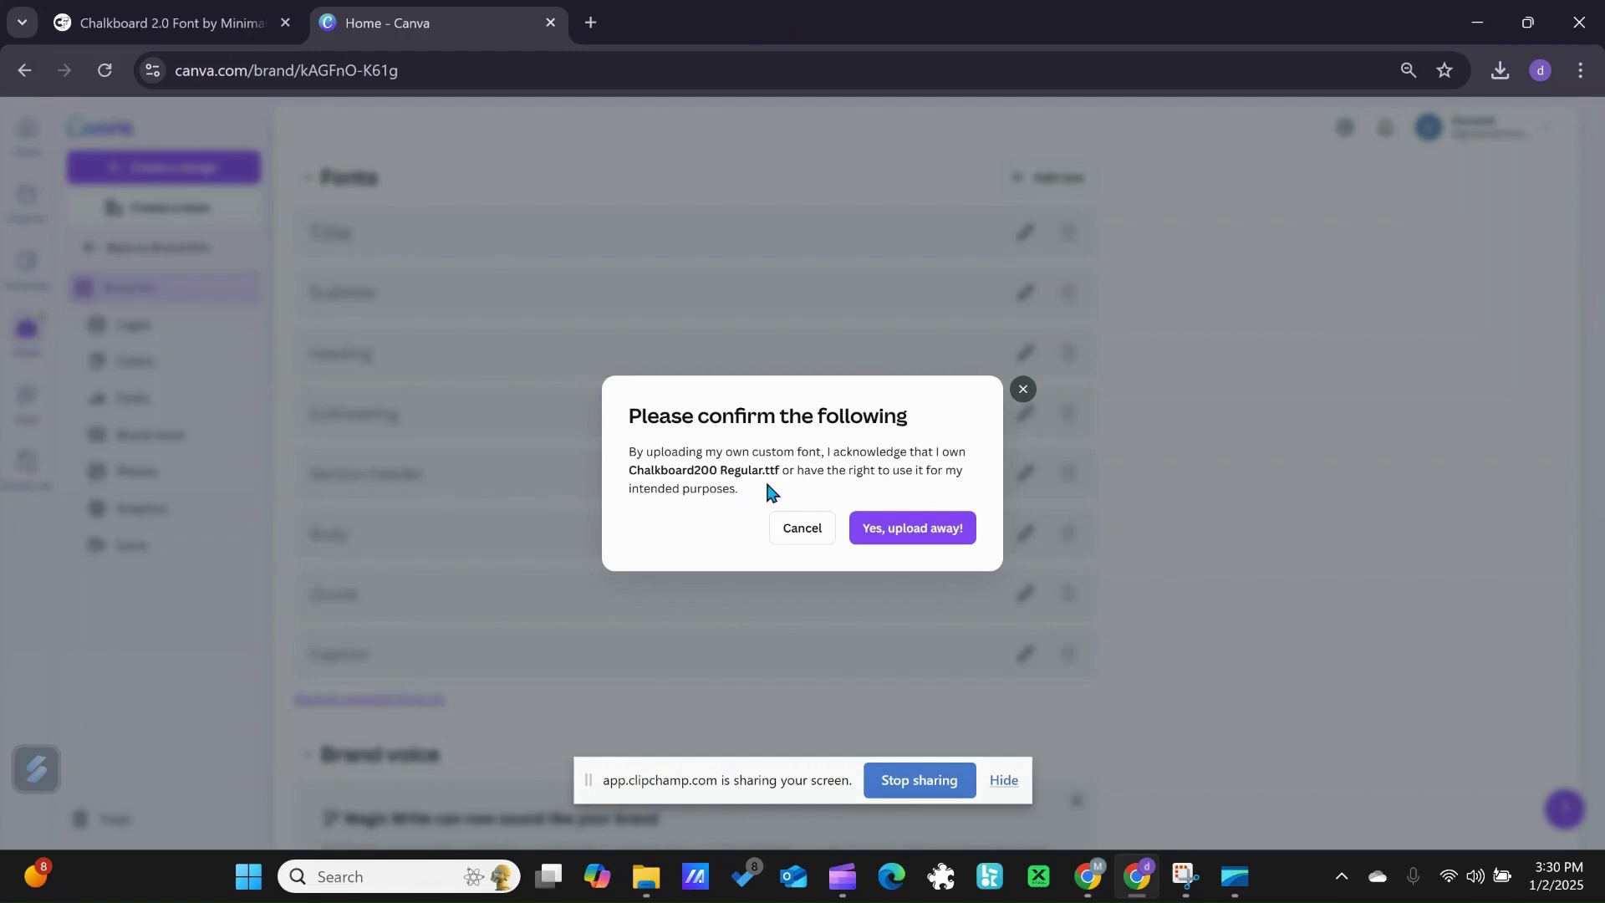
{"action": "left_click", "coordinate": [888, 532]}
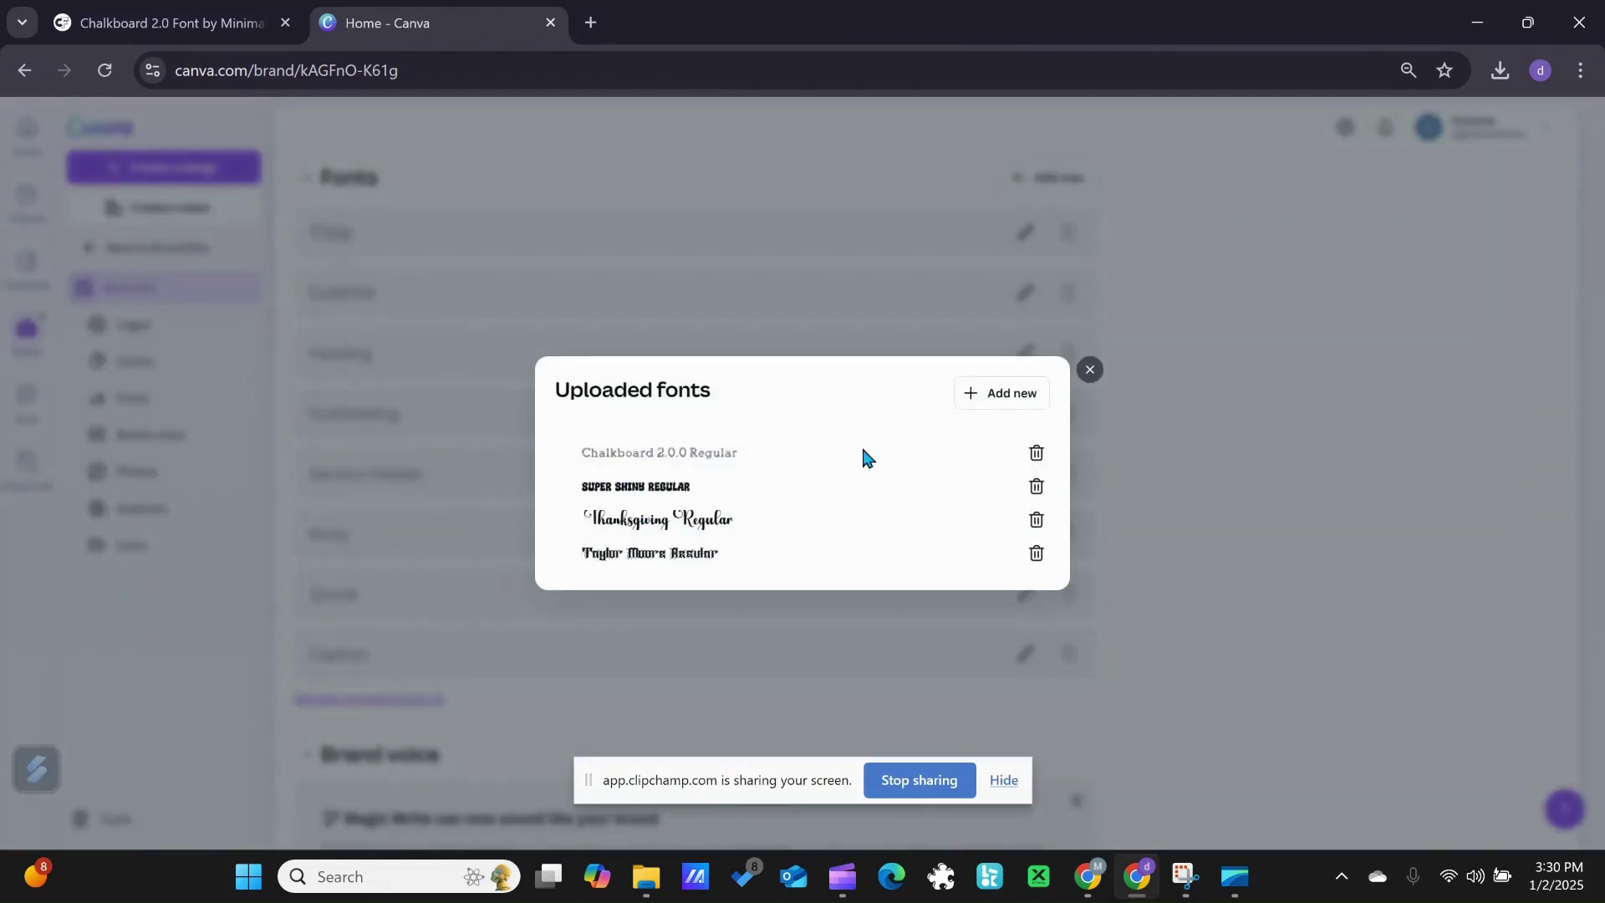
Close Uploaded fonts and create an Instagram Post (Square) design from Home.
{"action": "left_click", "coordinate": [1087, 372]}
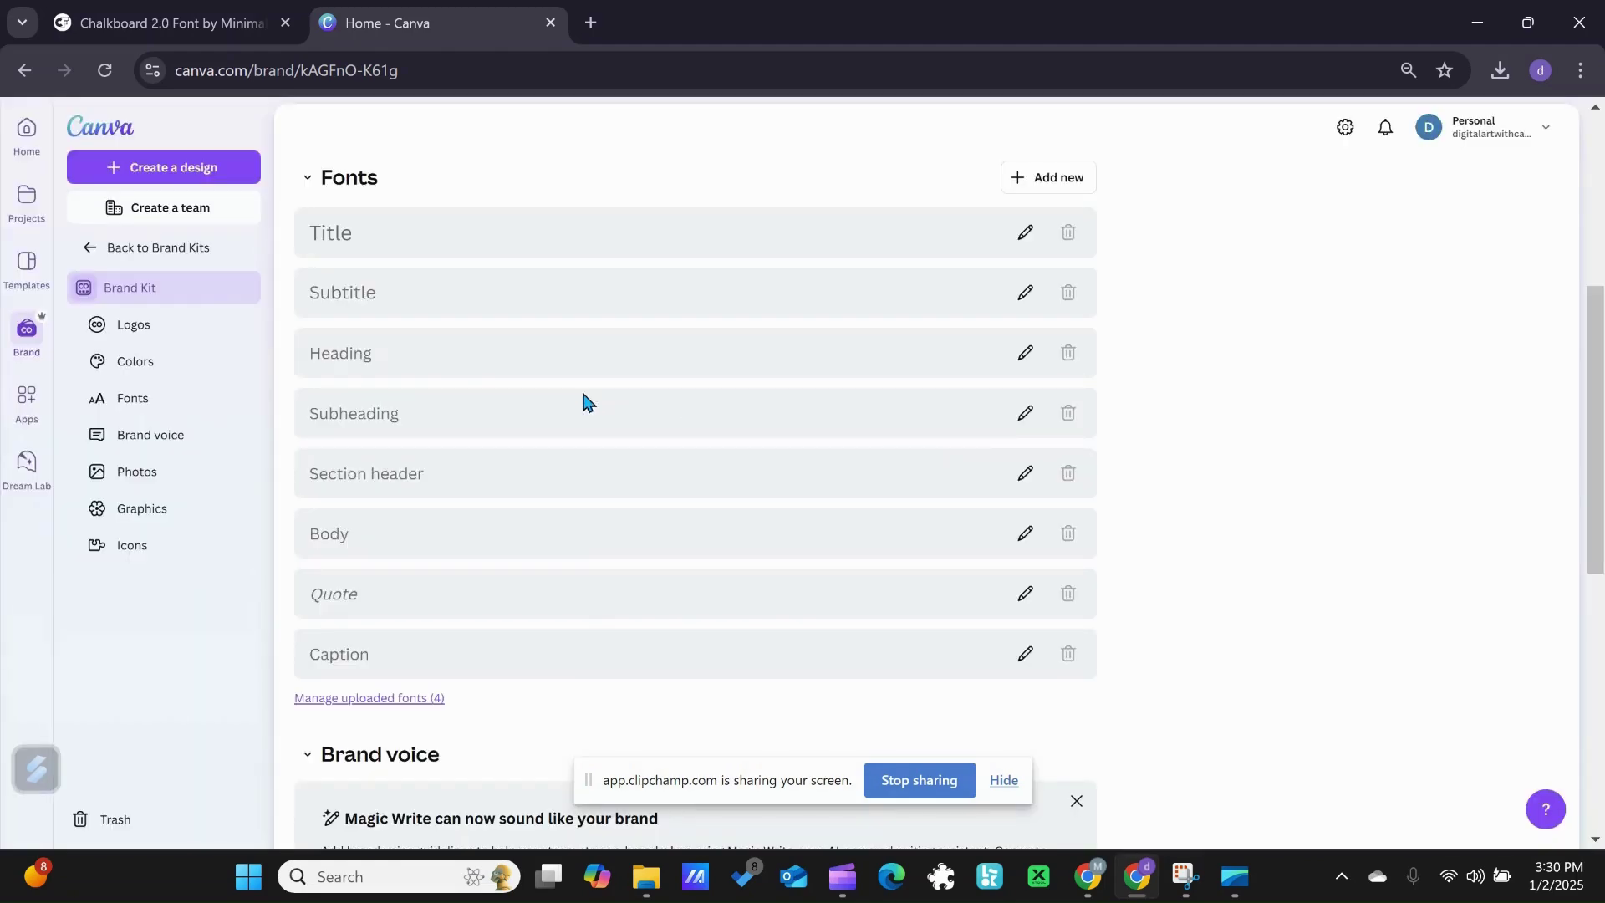
{"action": "left_click", "coordinate": [102, 128]}
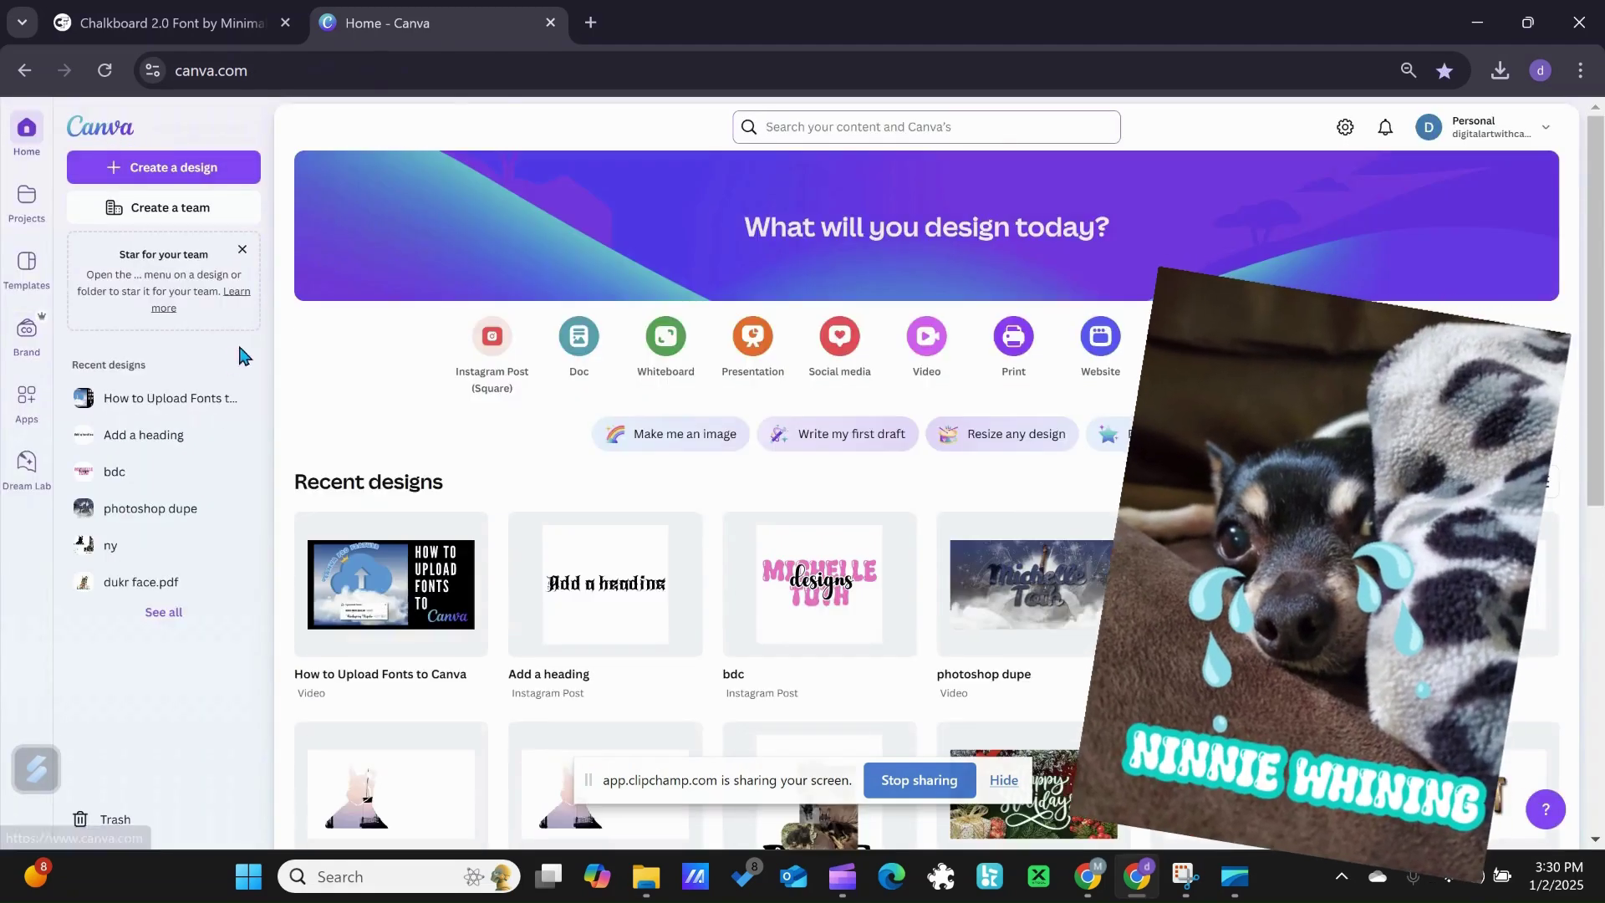
{"action": "left_click", "coordinate": [493, 340]}
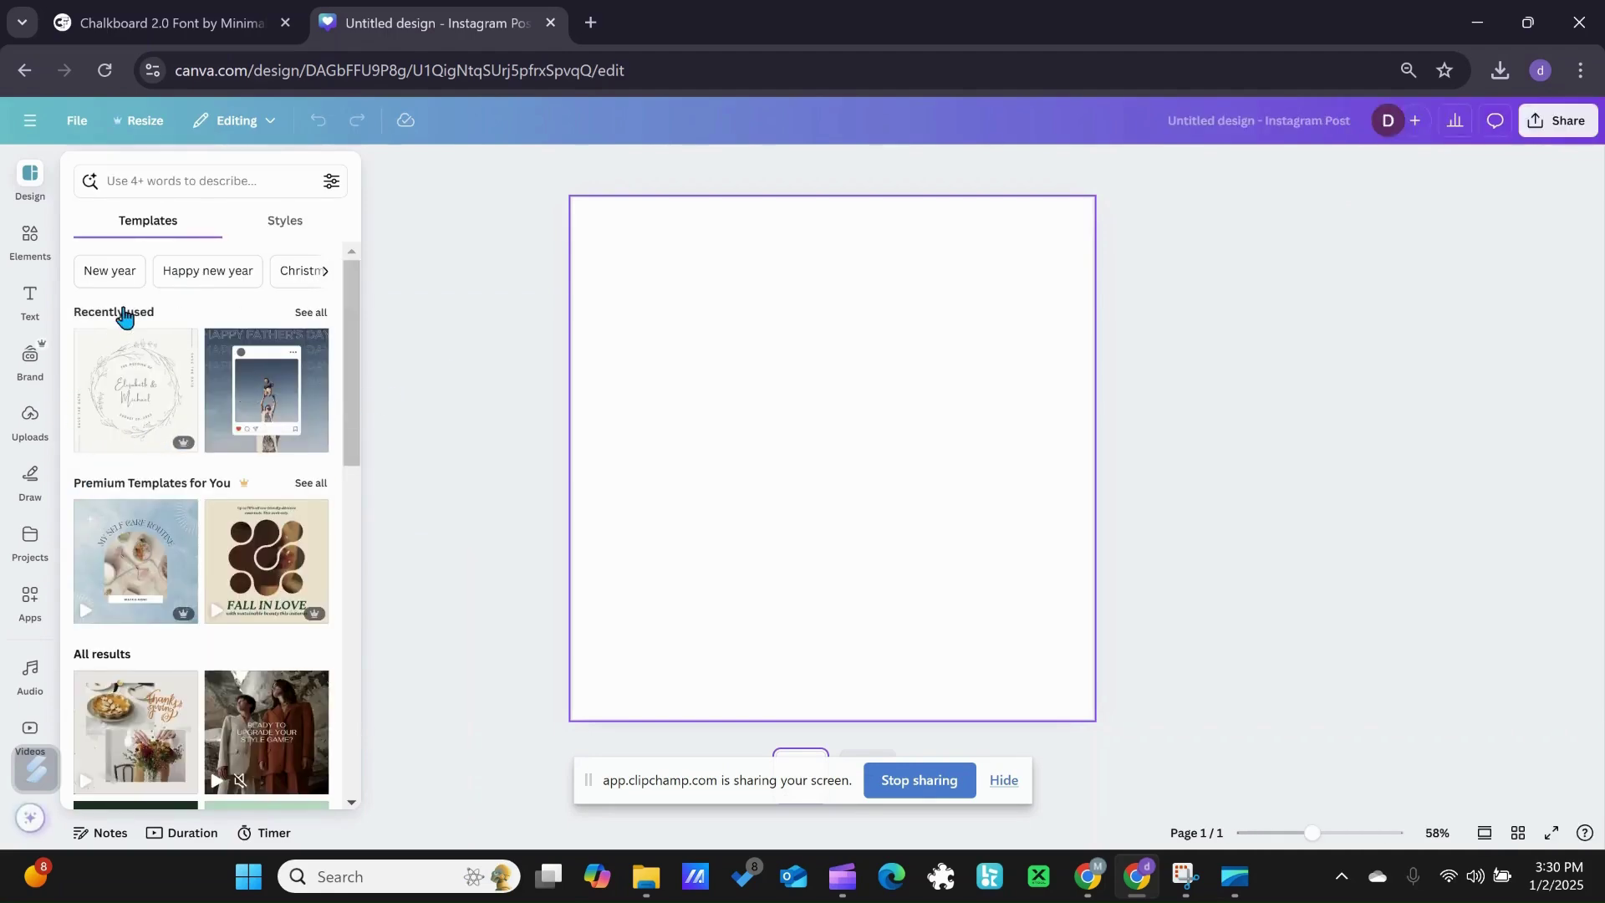
Add an 'Add a heading' text and set its font to Chalkboard 2.0.0 Regular.
{"action": "left_click", "coordinate": [27, 303]}
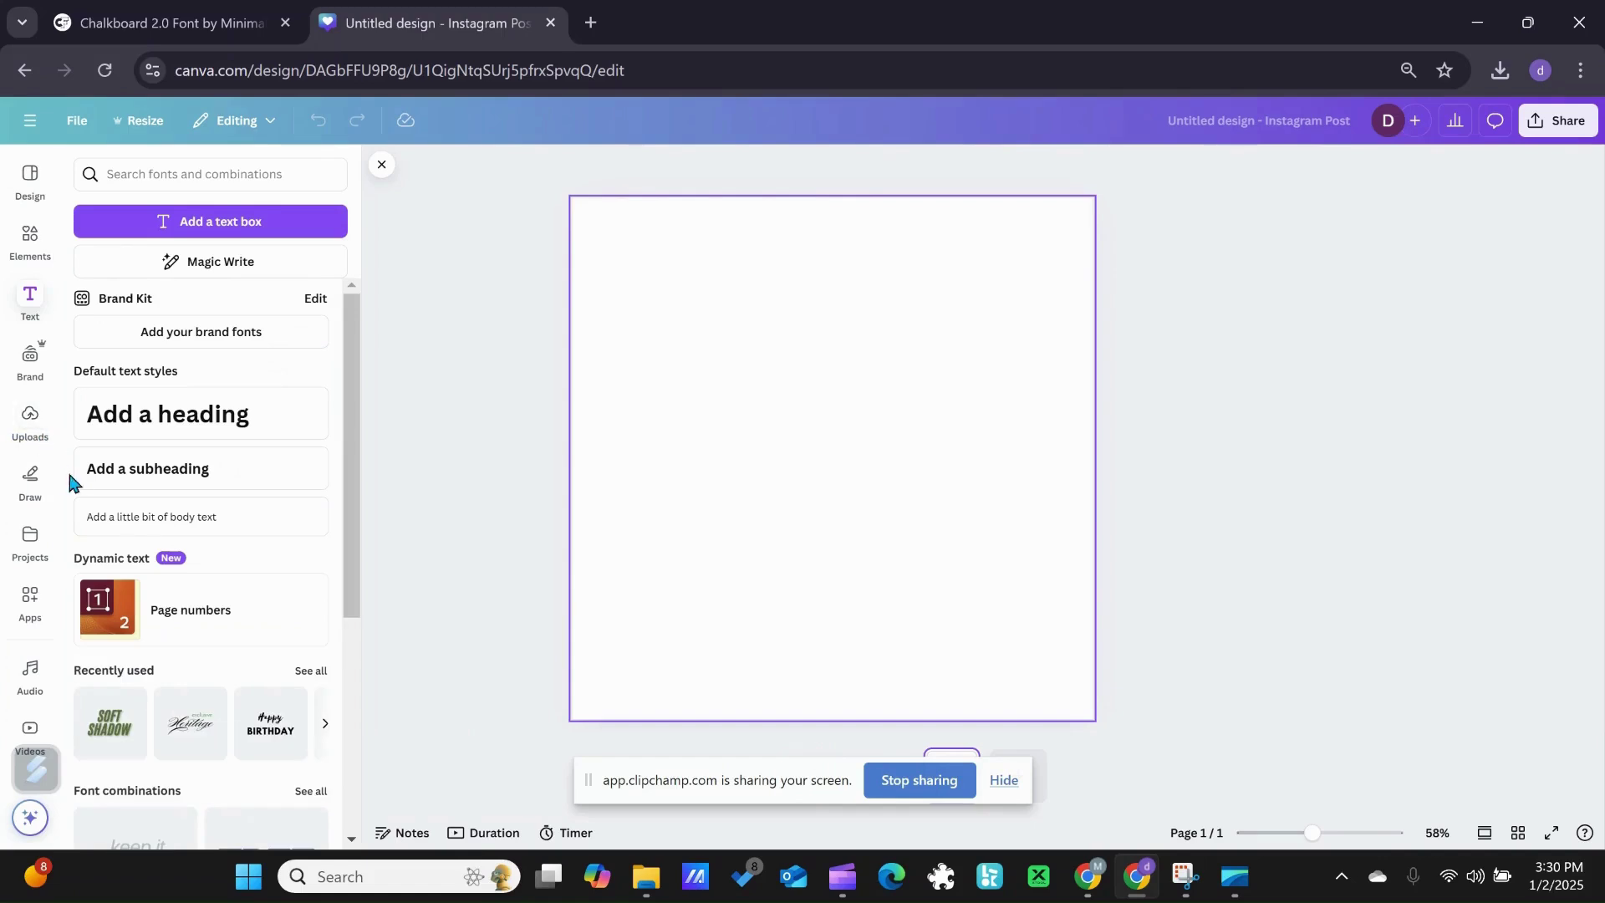
{"action": "left_click", "coordinate": [136, 418]}
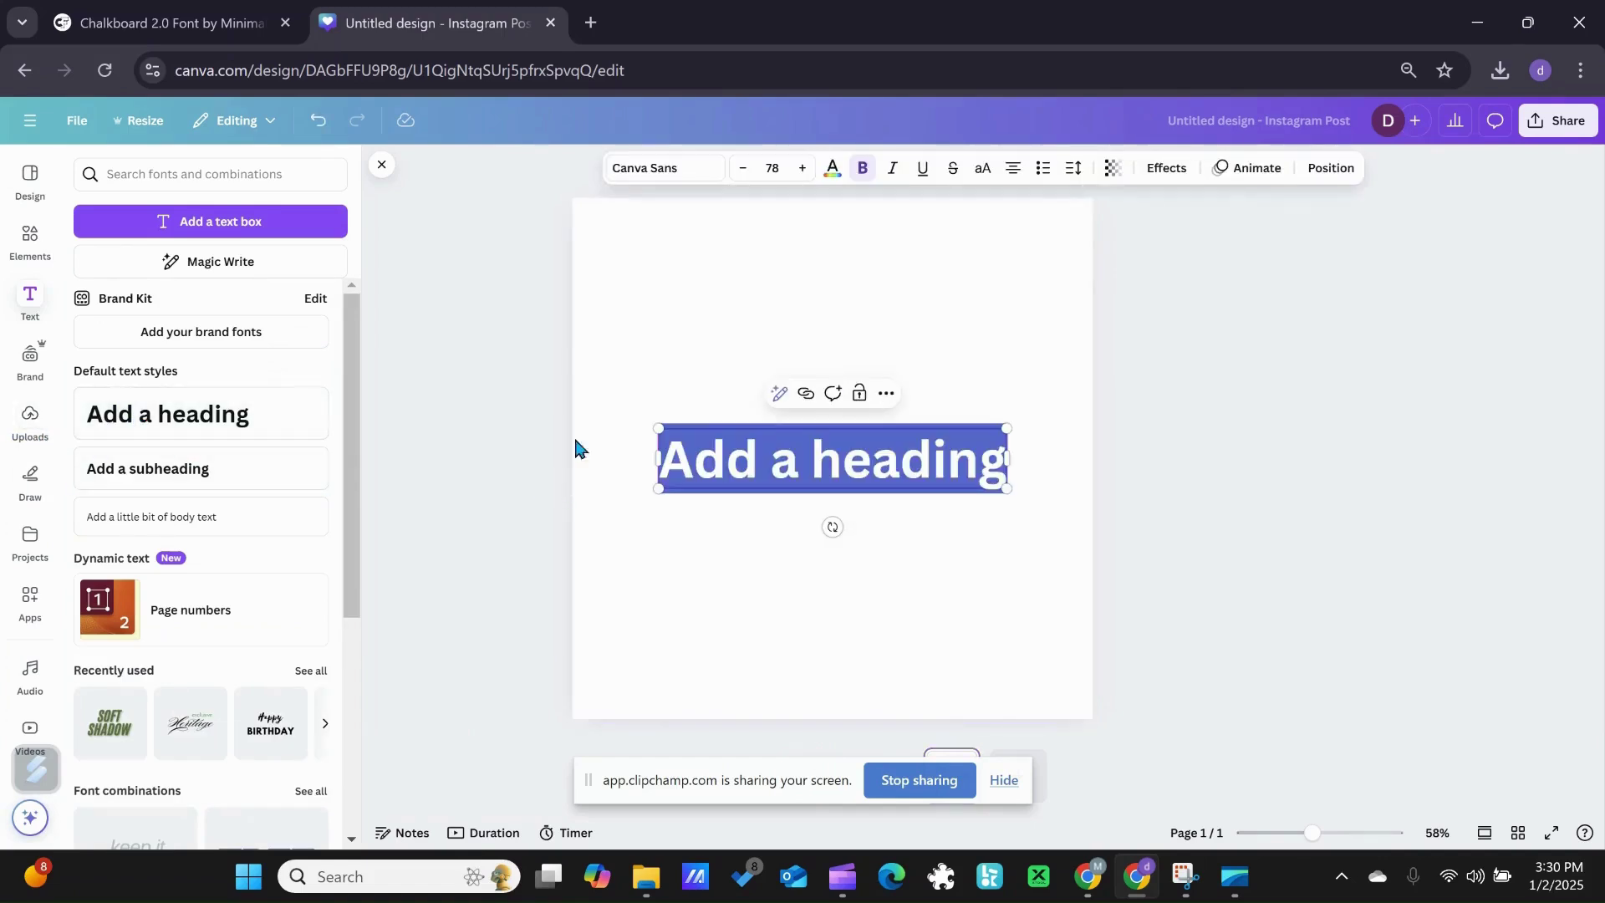
{"action": "left_click", "coordinate": [661, 172]}
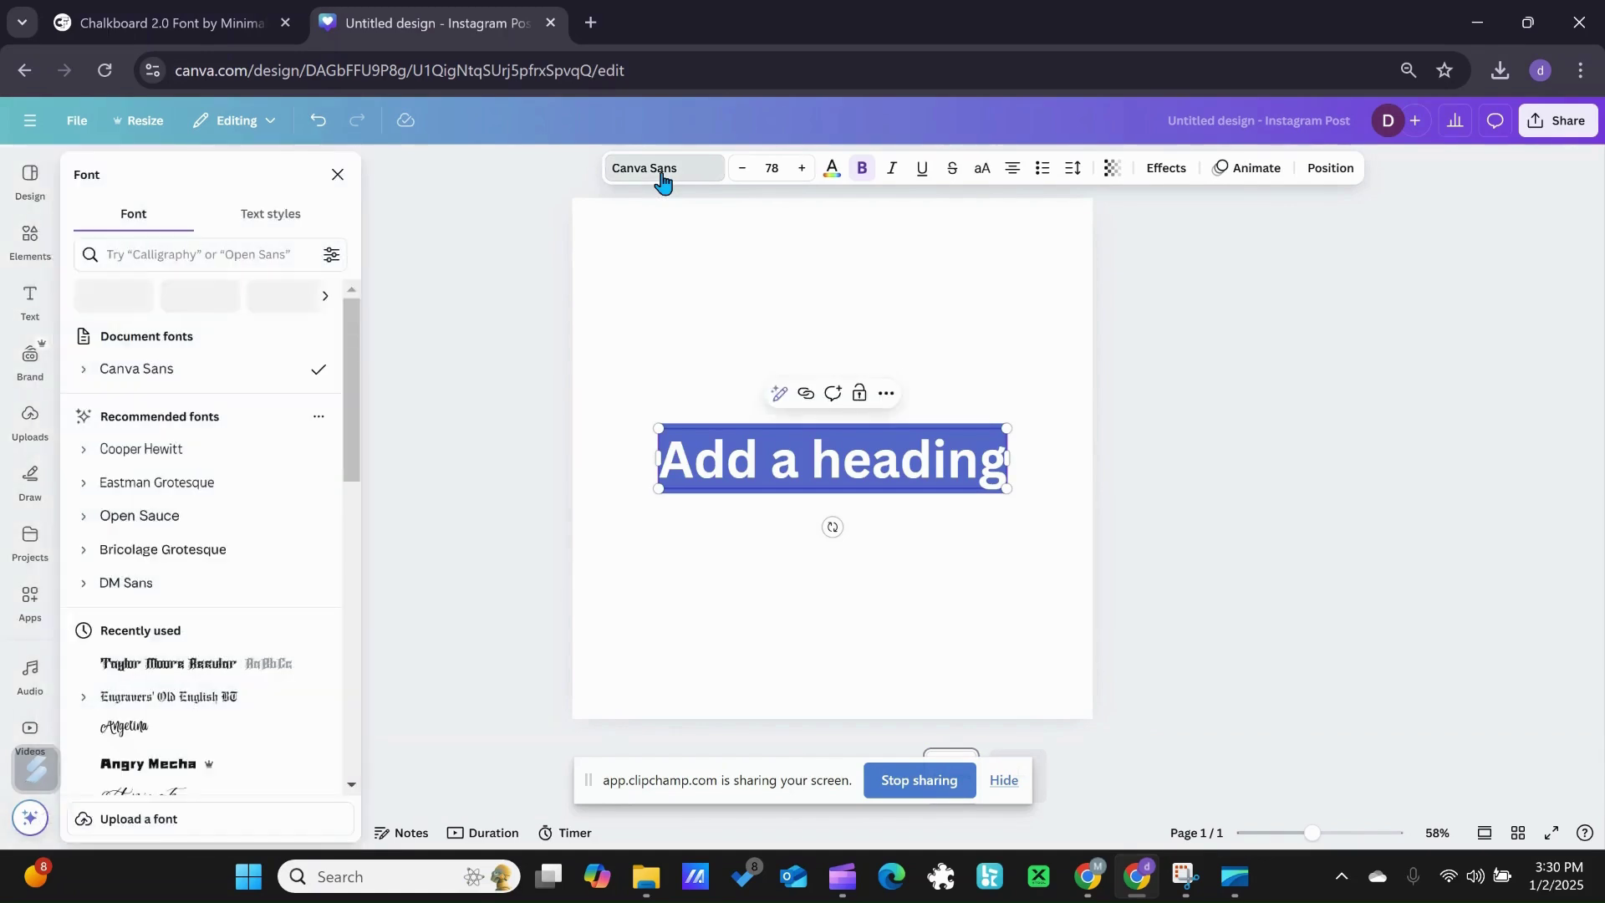
{"action": "scroll", "coordinate": [255, 518], "scroll_direction": "down", "scroll_amount": 1}
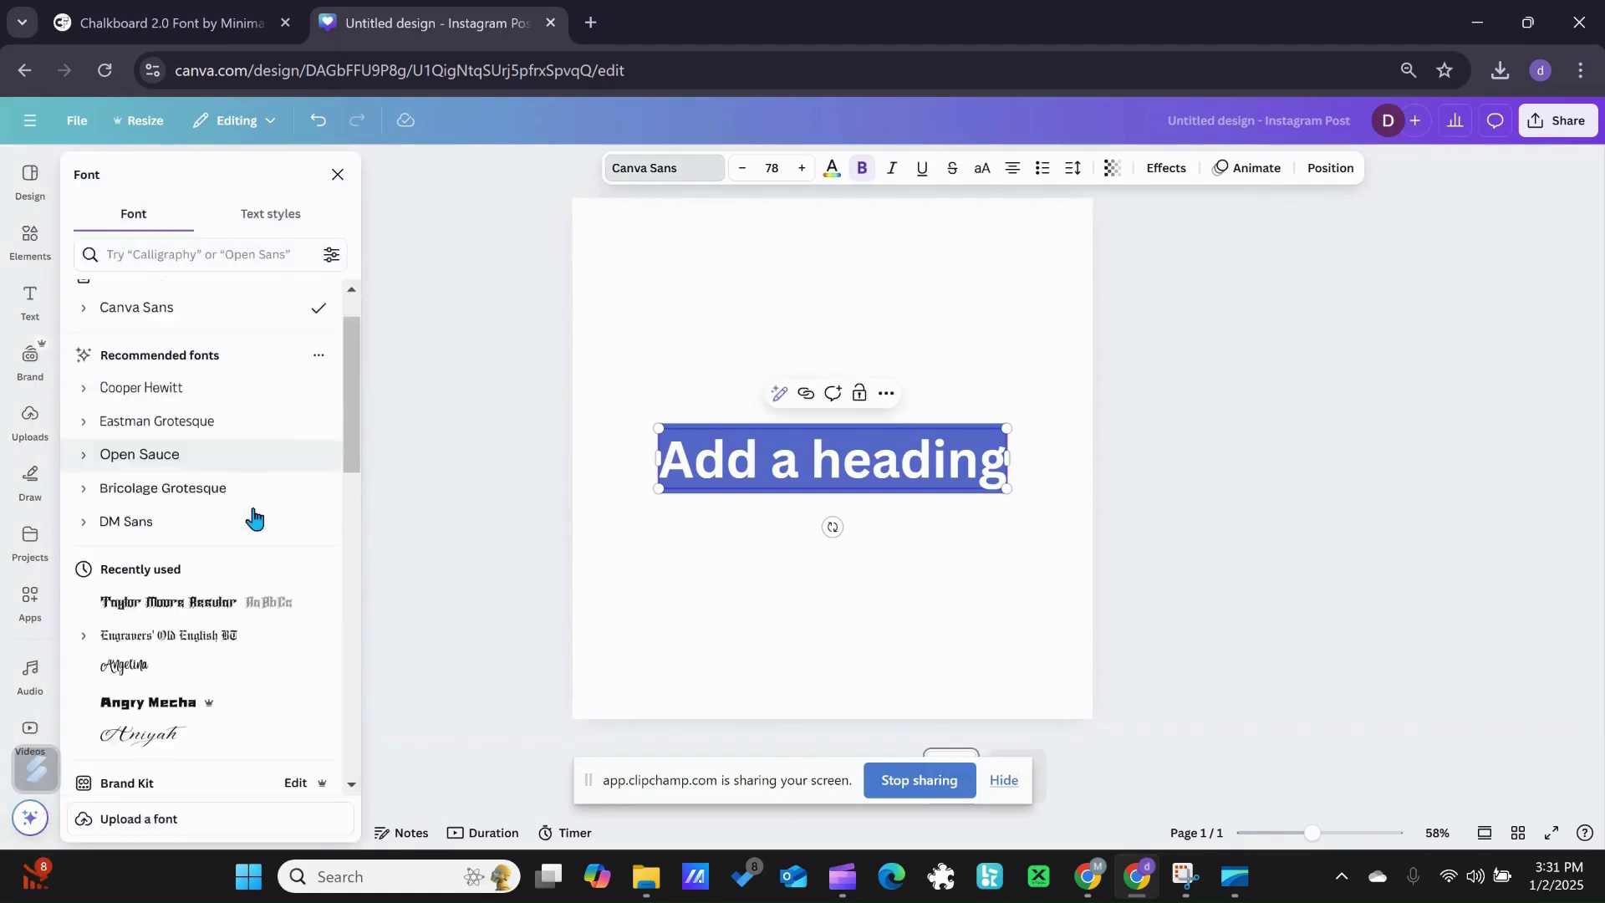
{"action": "scroll", "coordinate": [255, 519], "scroll_direction": "down", "scroll_amount": 4}
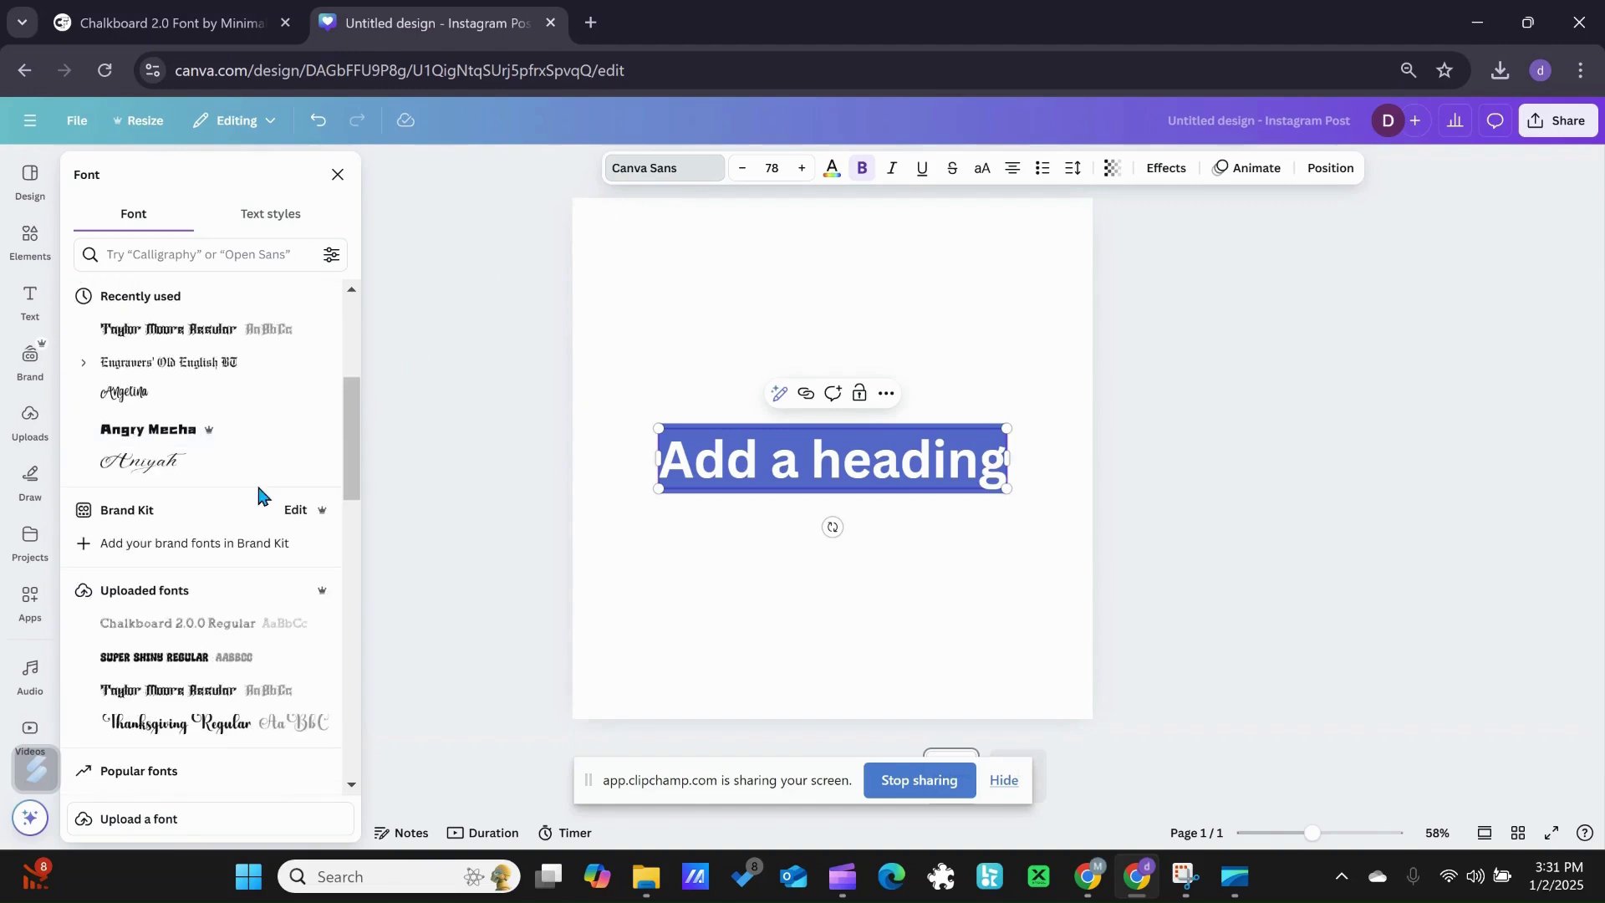
{"action": "scroll", "coordinate": [260, 491], "scroll_direction": "down", "scroll_amount": 2}
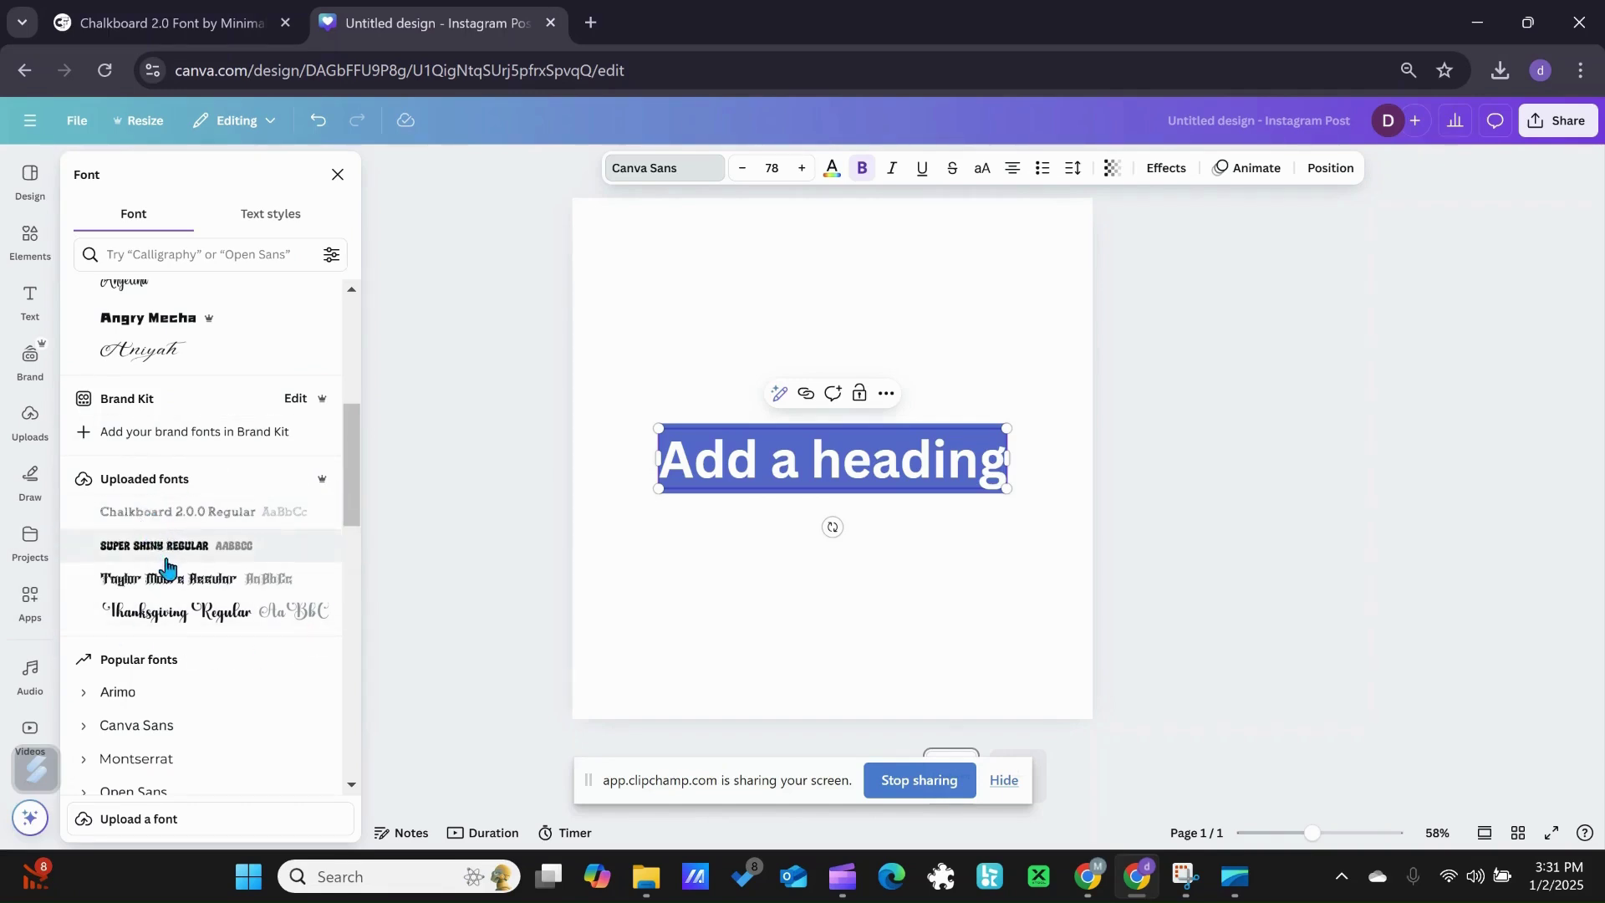
{"action": "left_click", "coordinate": [170, 523]}
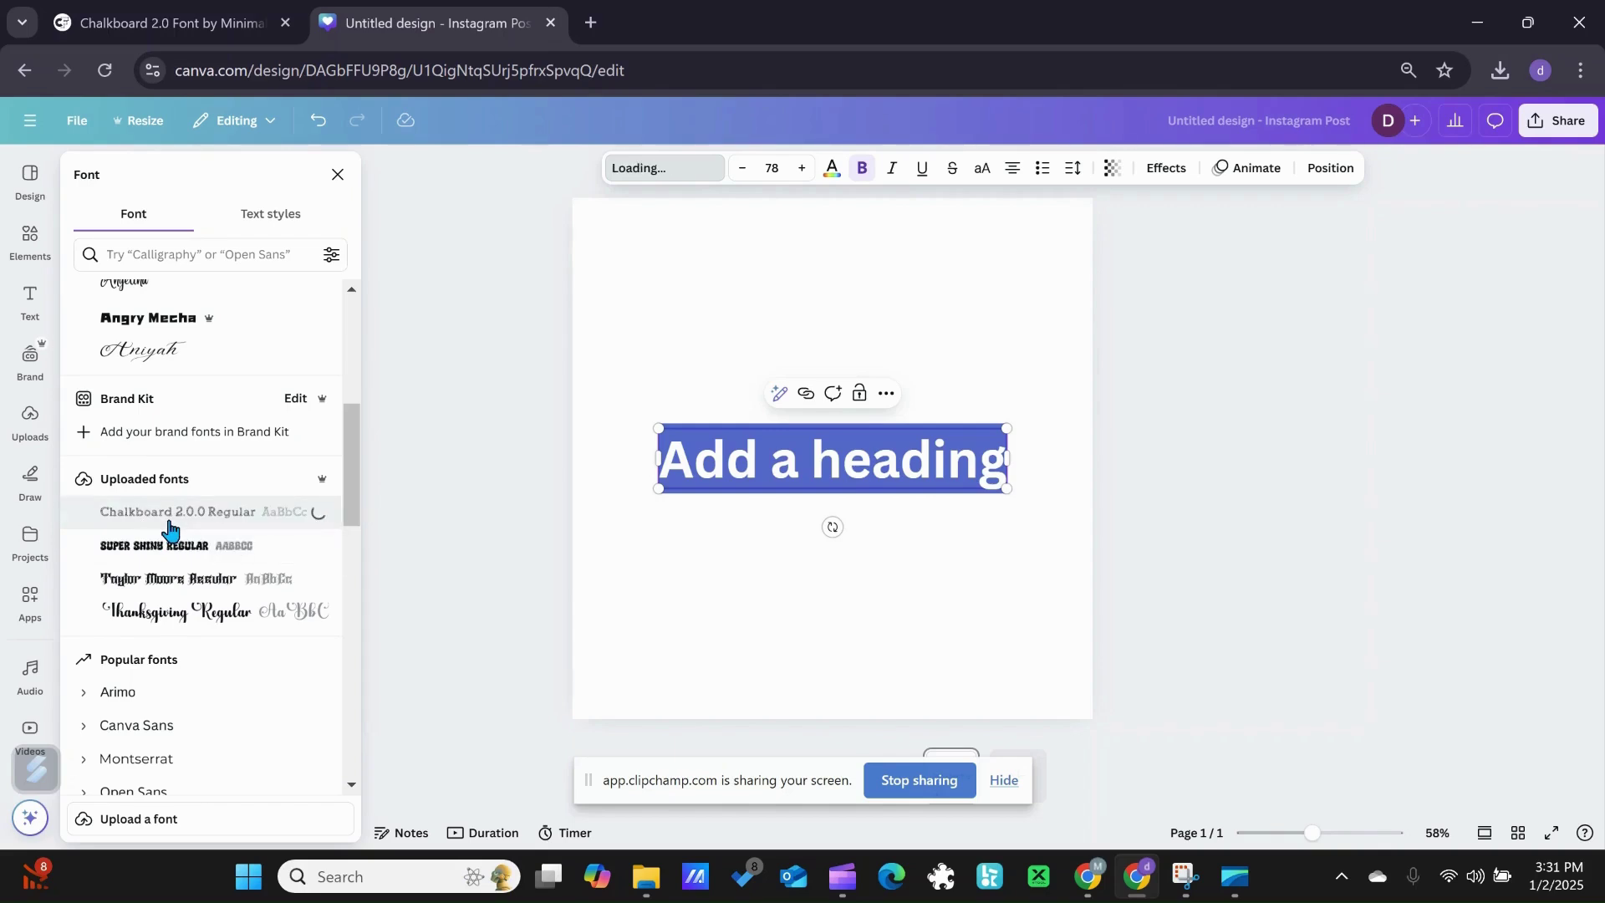
Enlarge the heading by its corner handles to font size 117.
{"action": "left_click", "coordinate": [646, 589]}
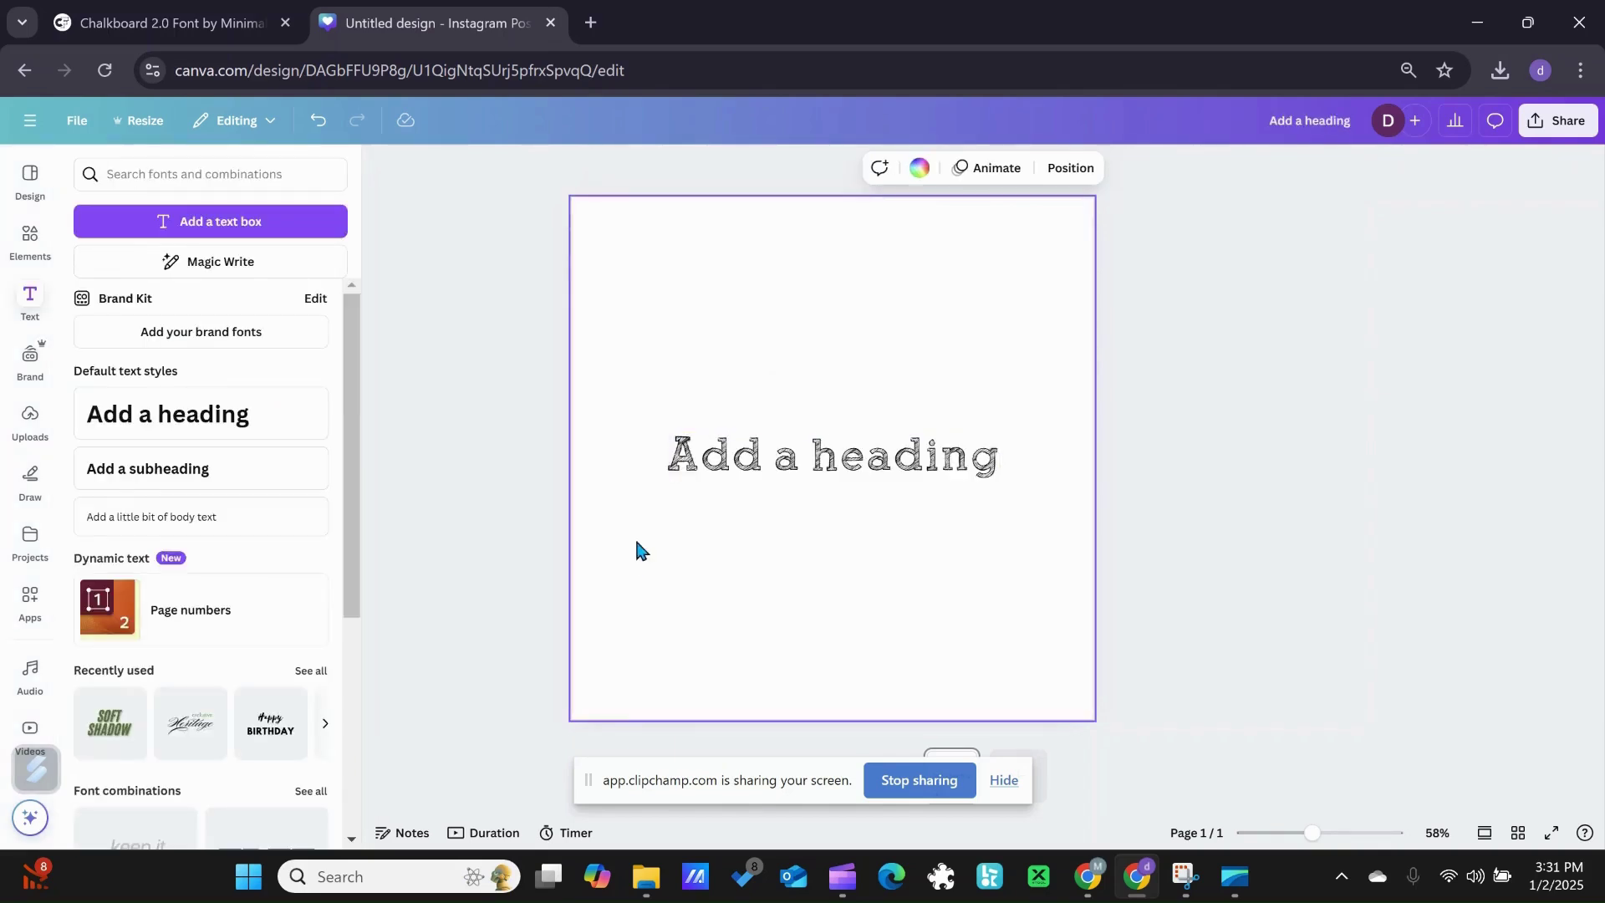
{"action": "left_click", "coordinate": [683, 475]}
{"action": "left_click_drag", "start_coordinate": [665, 429], "coordinate": [574, 411]}
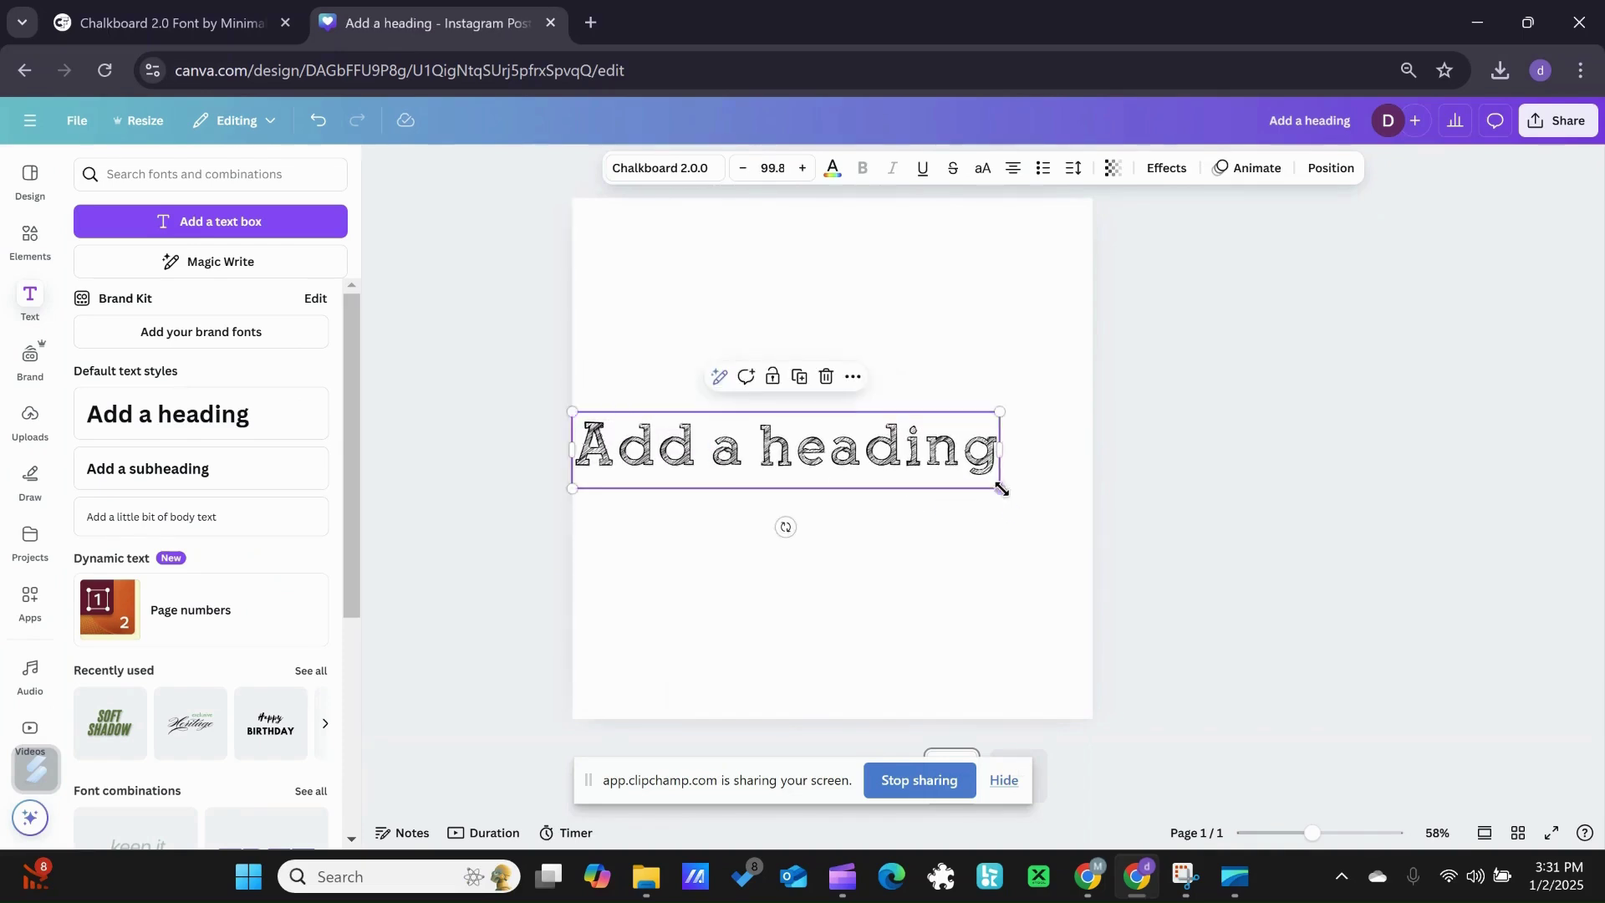
{"action": "left_click_drag", "start_coordinate": [998, 486], "coordinate": [1083, 511]}
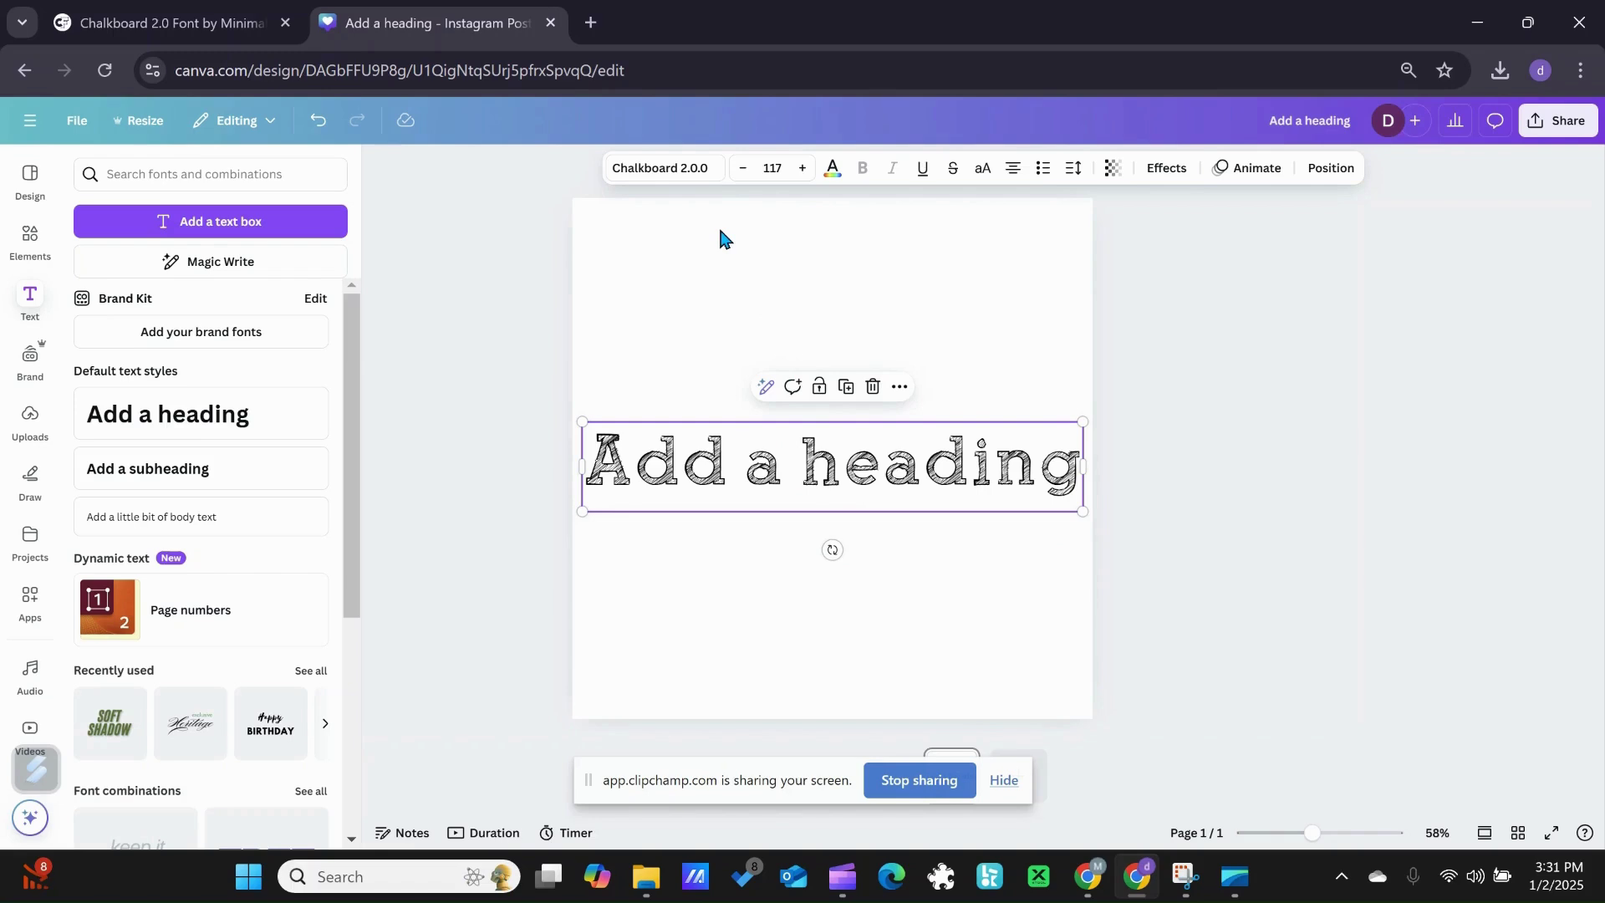
Recolour the heading text light turquoise after trying pink, violet and pale yellow.
{"action": "left_click", "coordinate": [831, 170]}
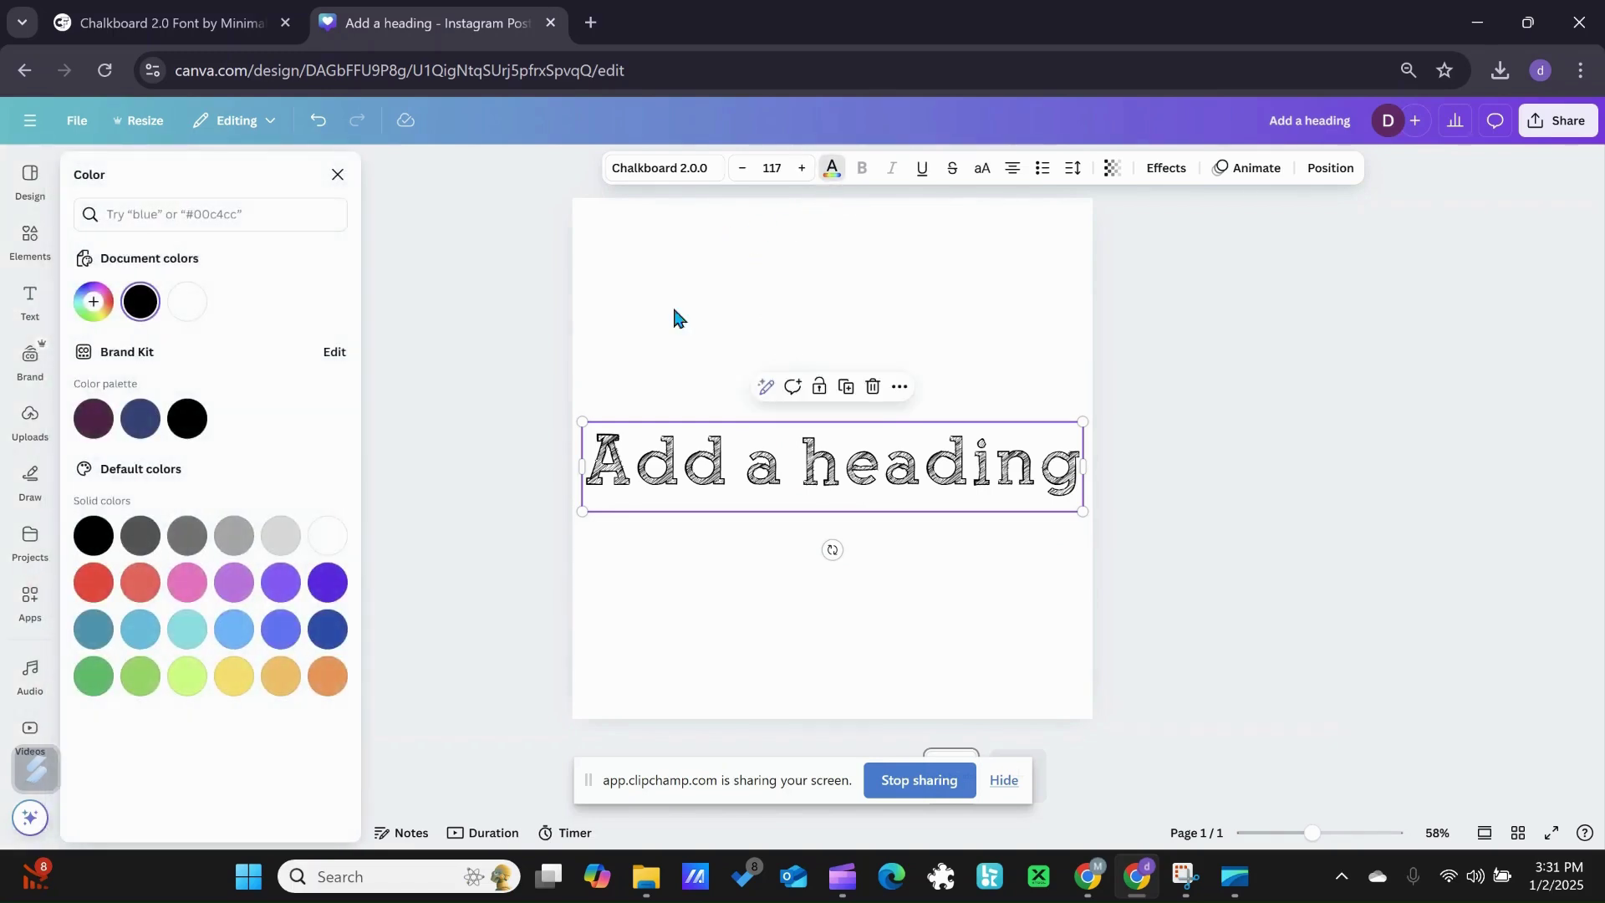
{"action": "left_click", "coordinate": [185, 587]}
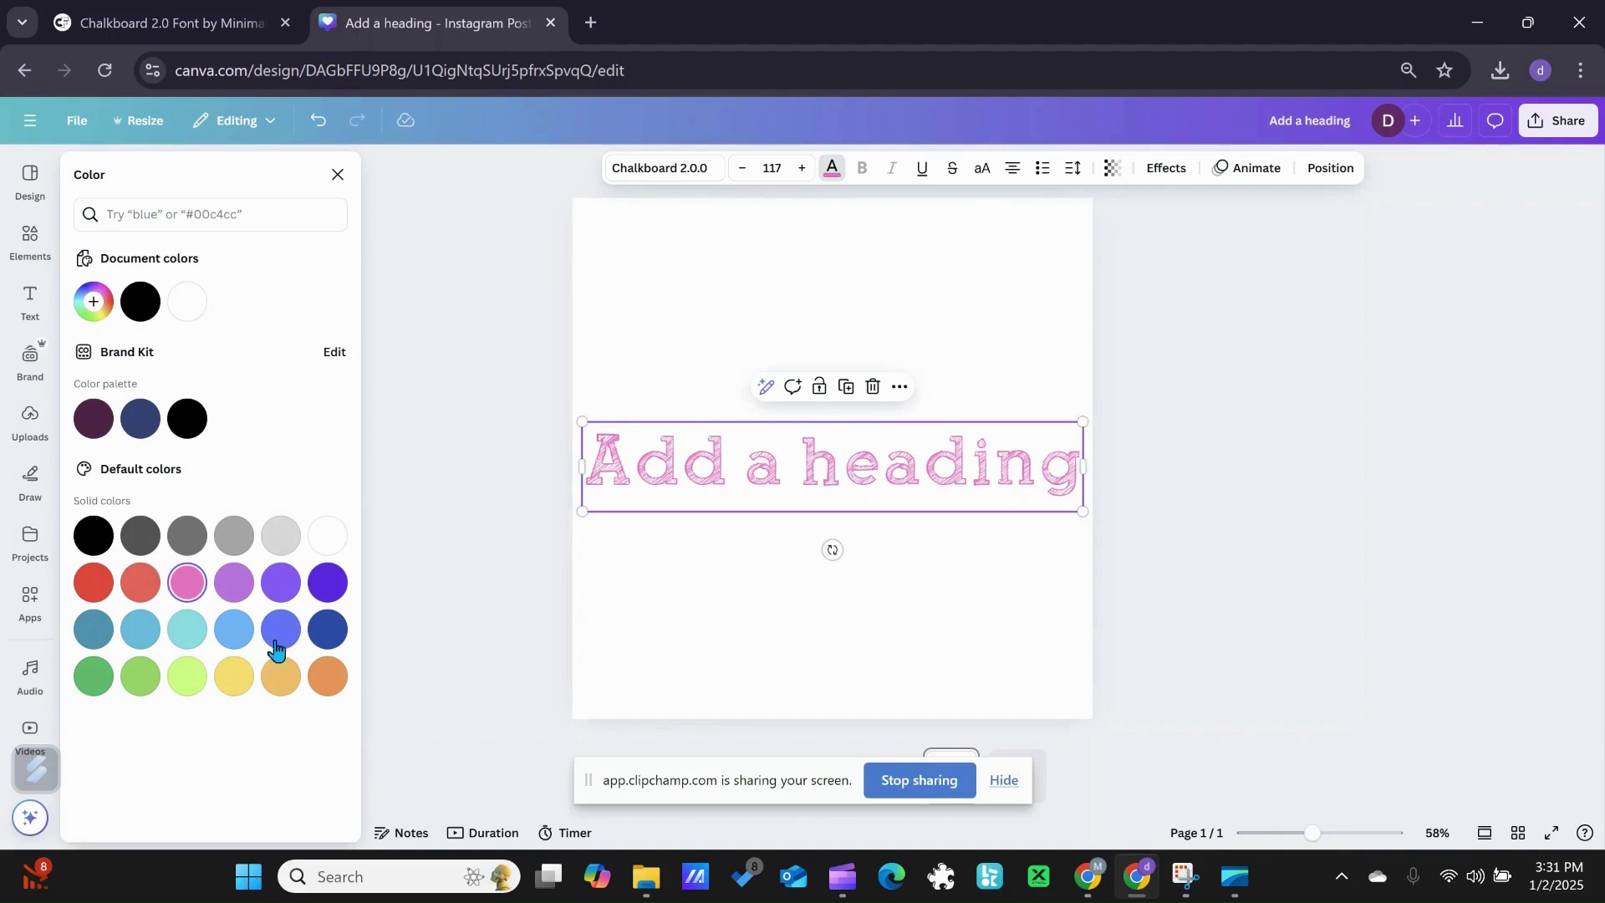
{"action": "left_click", "coordinate": [327, 582]}
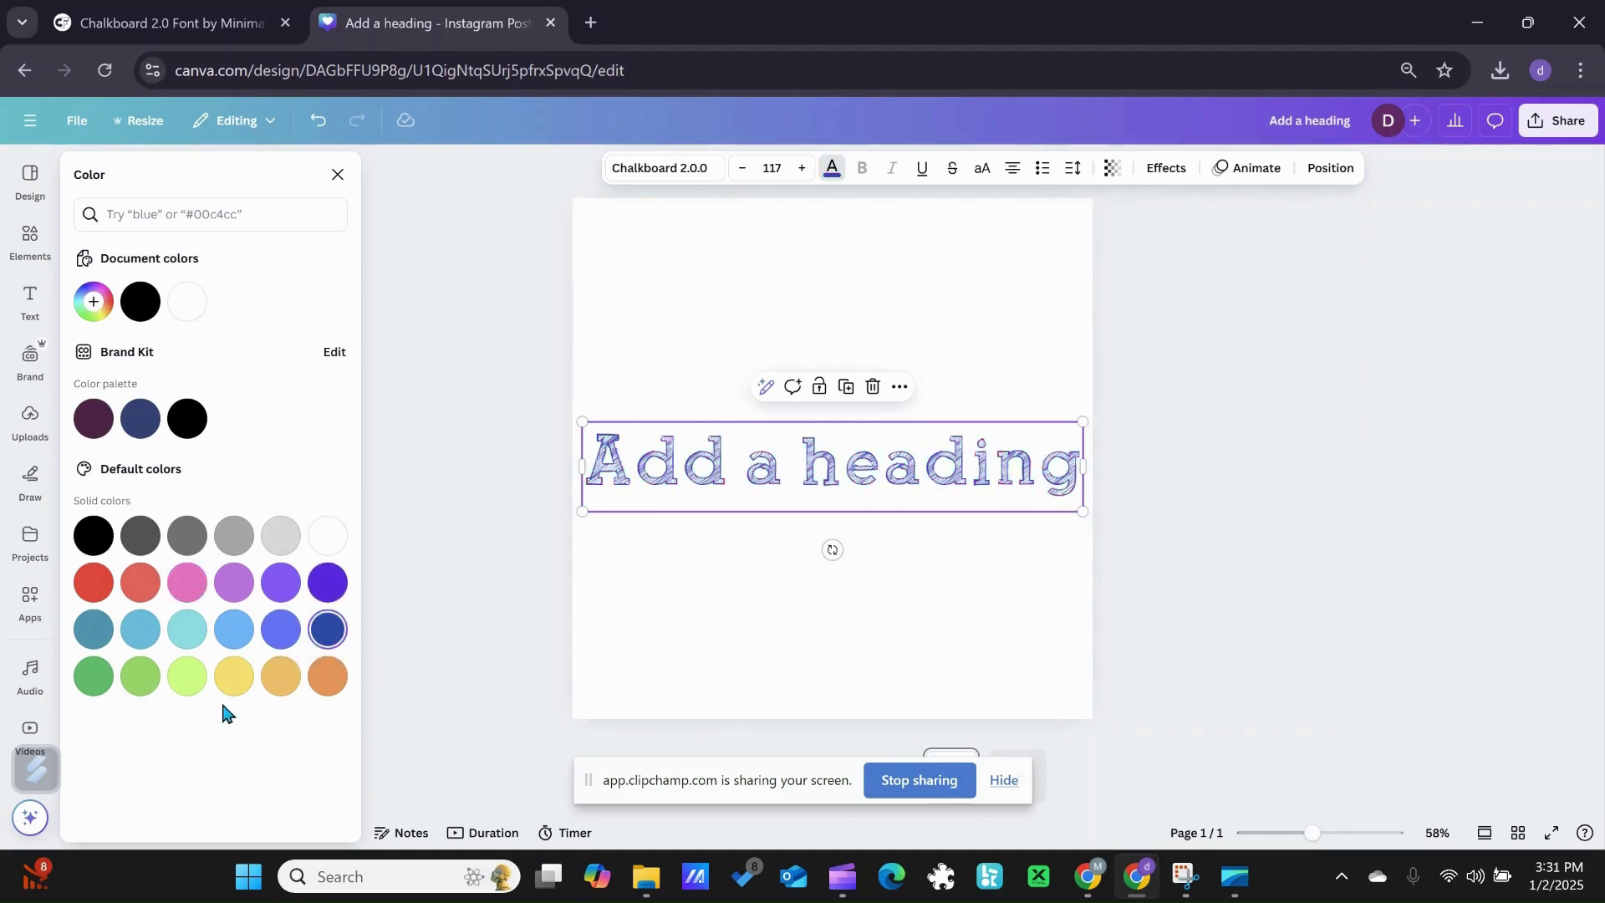
{"action": "left_click", "coordinate": [234, 676]}
{"action": "left_click", "coordinate": [184, 629]}
Give the heading a Shadow effect with a black shadow colour.
{"action": "left_click", "coordinate": [1164, 170]}
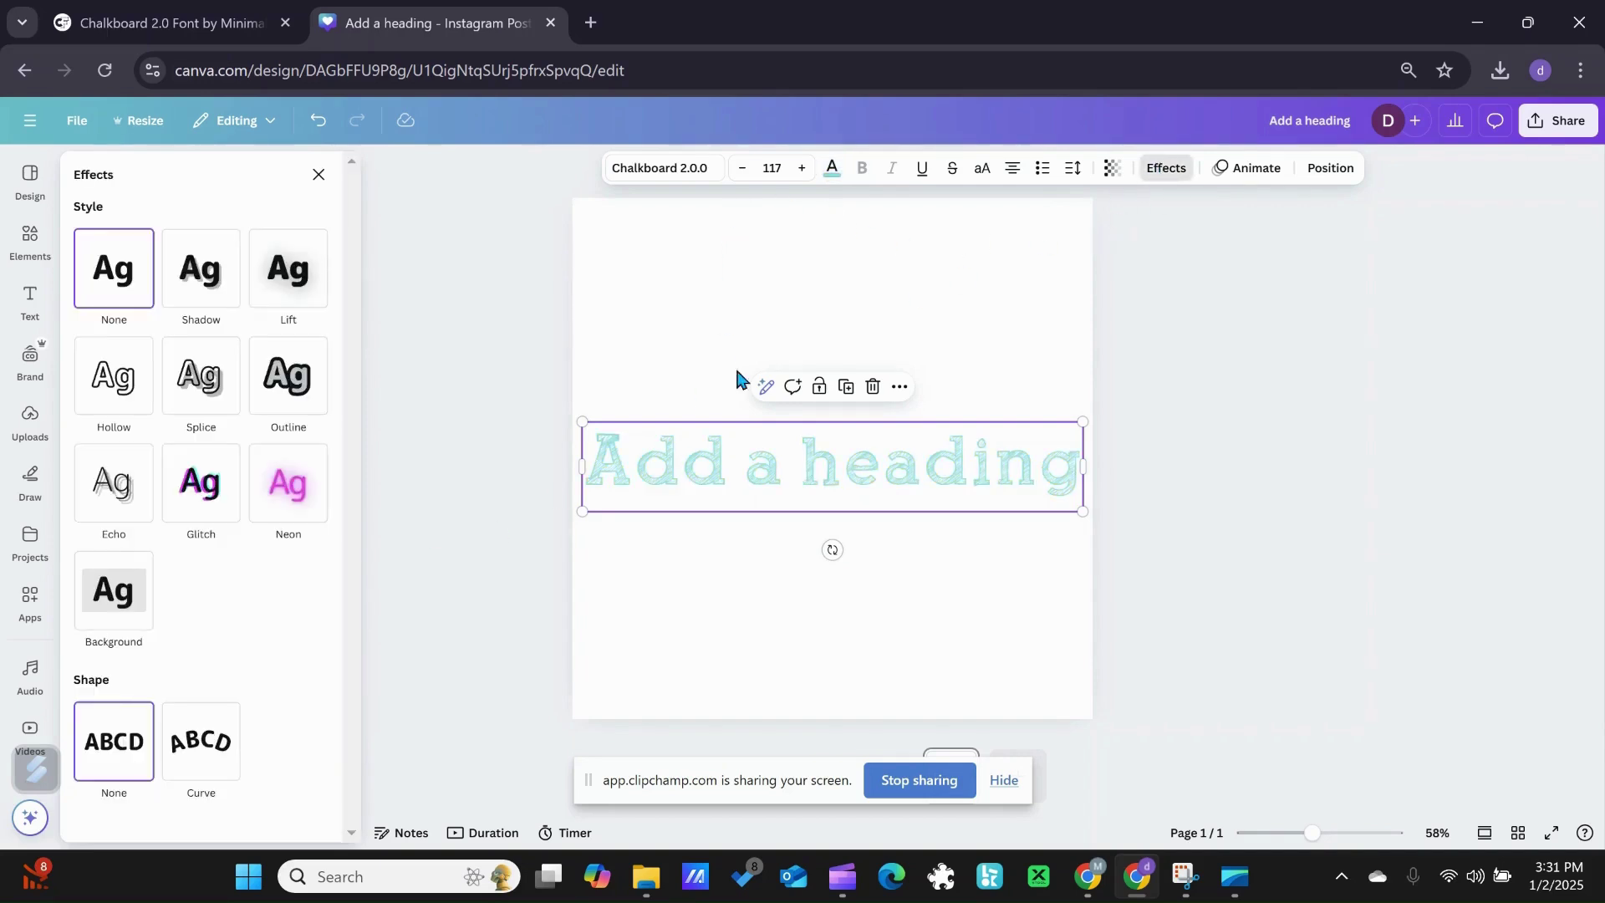
{"action": "left_click", "coordinate": [201, 296]}
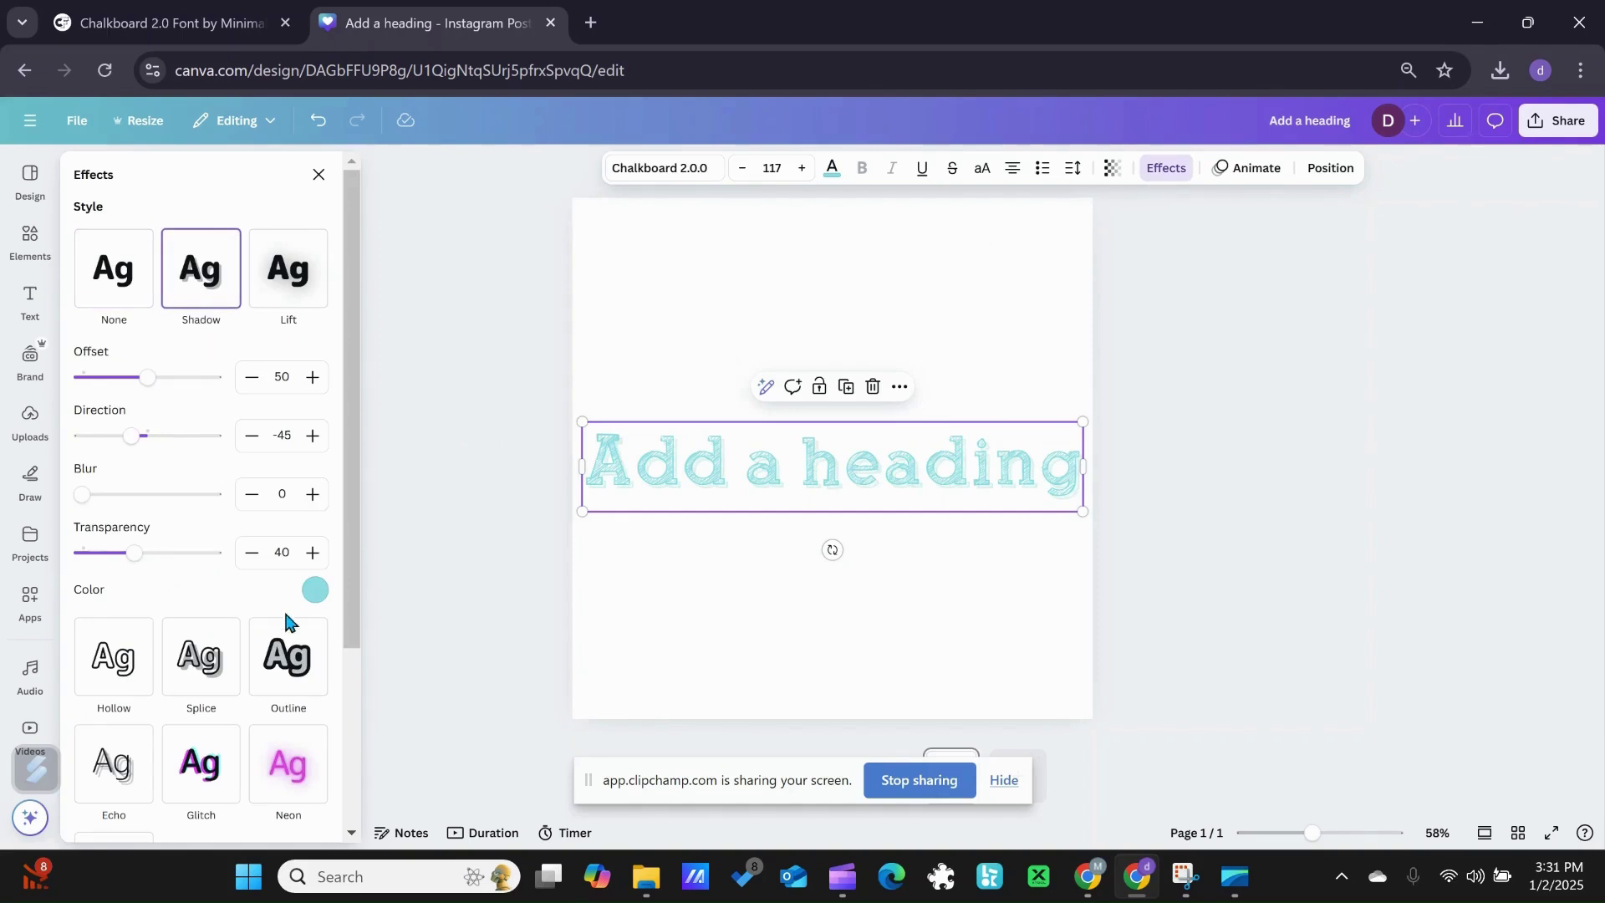
{"action": "left_click", "coordinate": [311, 595]}
{"action": "left_click", "coordinate": [80, 514]}
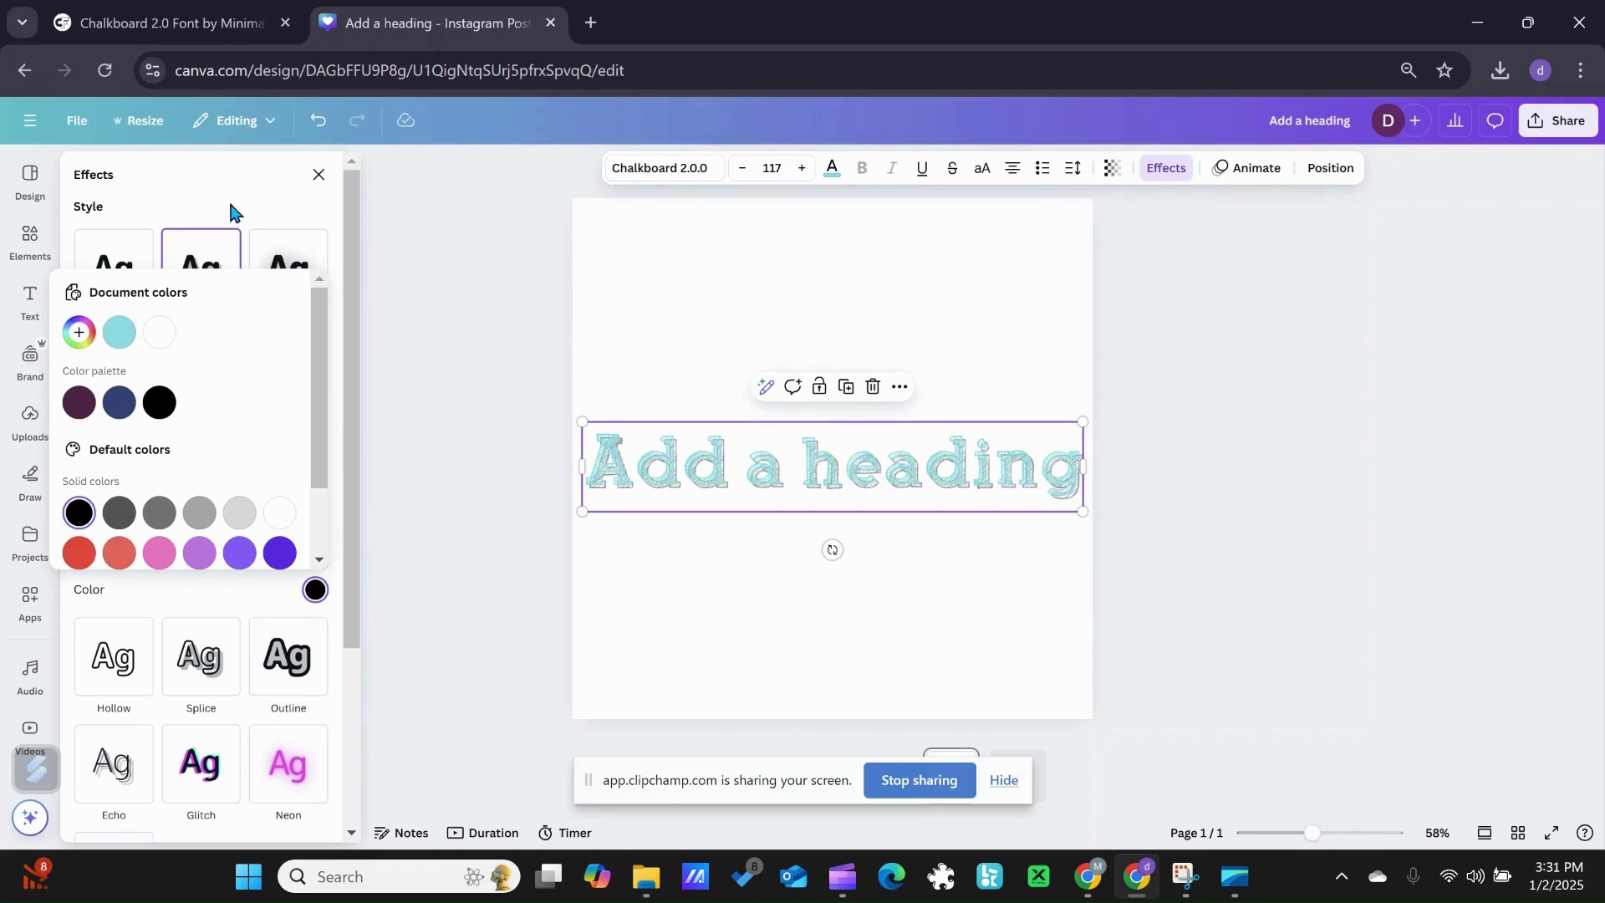
{"action": "left_click", "coordinate": [227, 231]}
Preview Lift, Neon, Echo, Glitch and Splice, then apply Outline and move the heading up.
{"action": "left_click", "coordinate": [290, 311]}
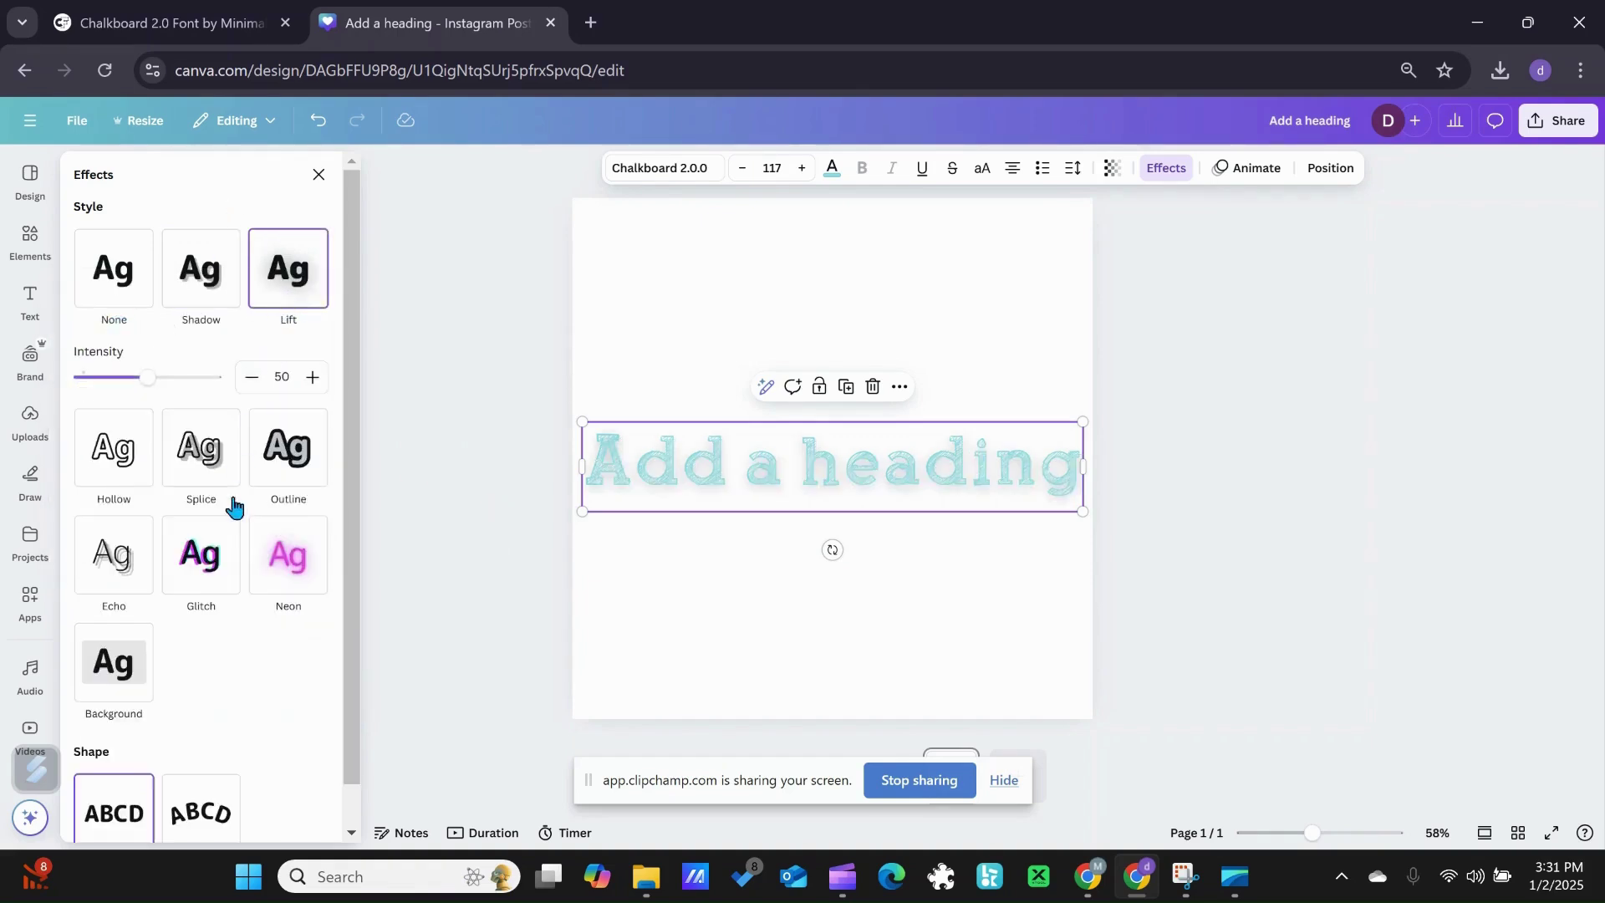
{"action": "left_click", "coordinate": [267, 566]}
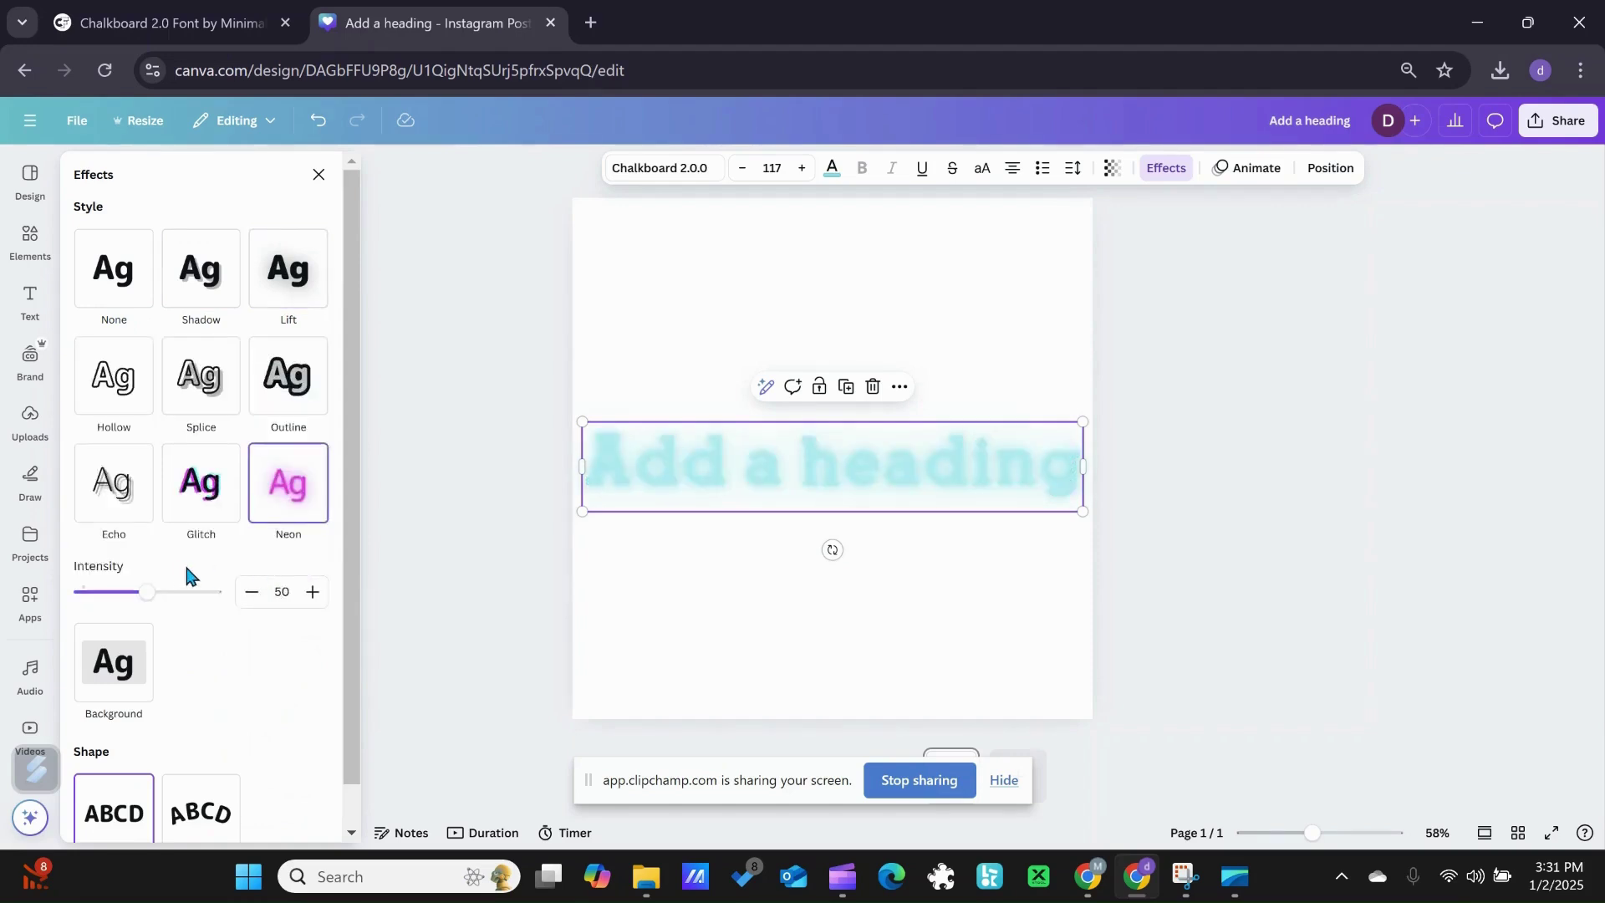
{"action": "left_click", "coordinate": [124, 500]}
{"action": "left_click", "coordinate": [235, 506]}
{"action": "left_click", "coordinate": [201, 376]}
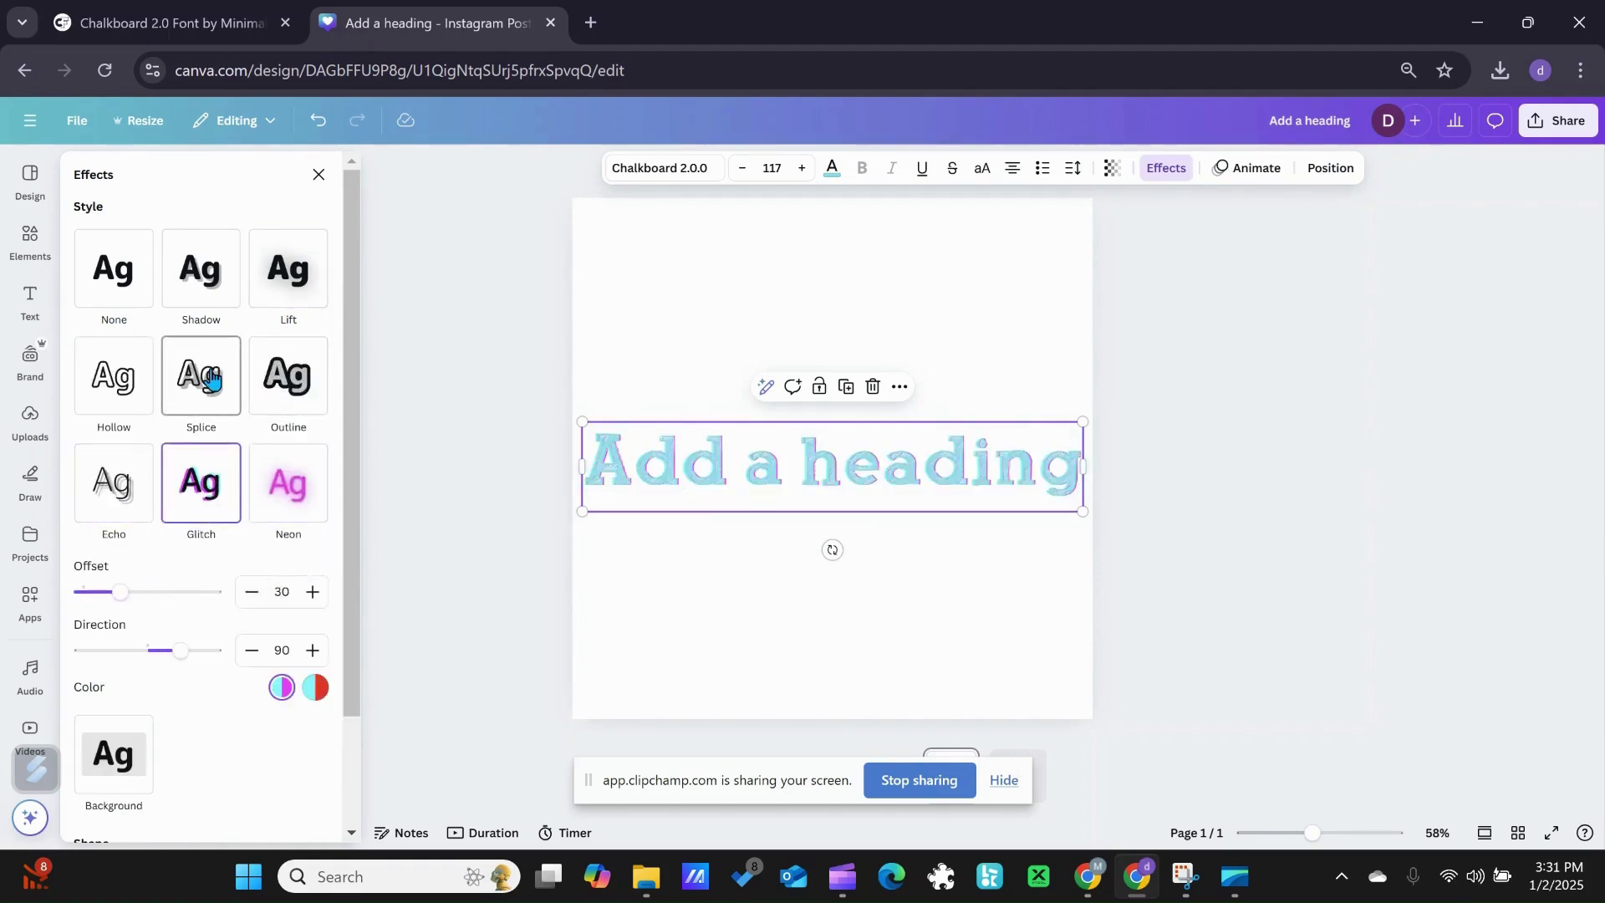
{"action": "left_click", "coordinate": [288, 376]}
{"action": "left_click_drag", "start_coordinate": [782, 492], "coordinate": [798, 451]}
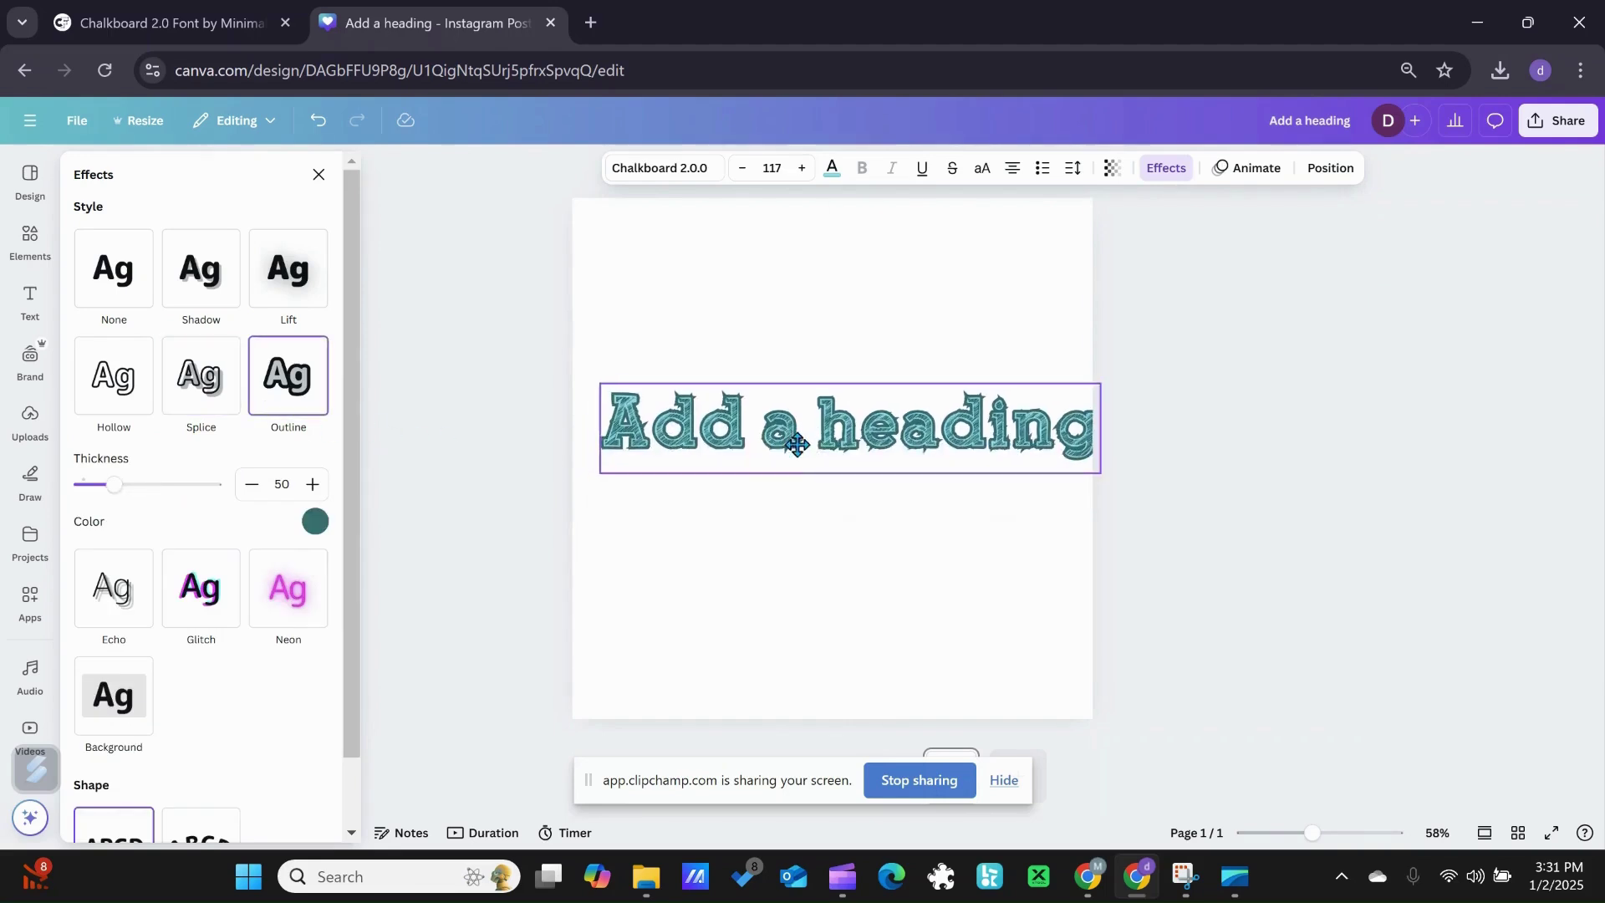
Click an empty area of the page to deselect the outlined heading.
{"action": "left_click", "coordinate": [738, 534]}
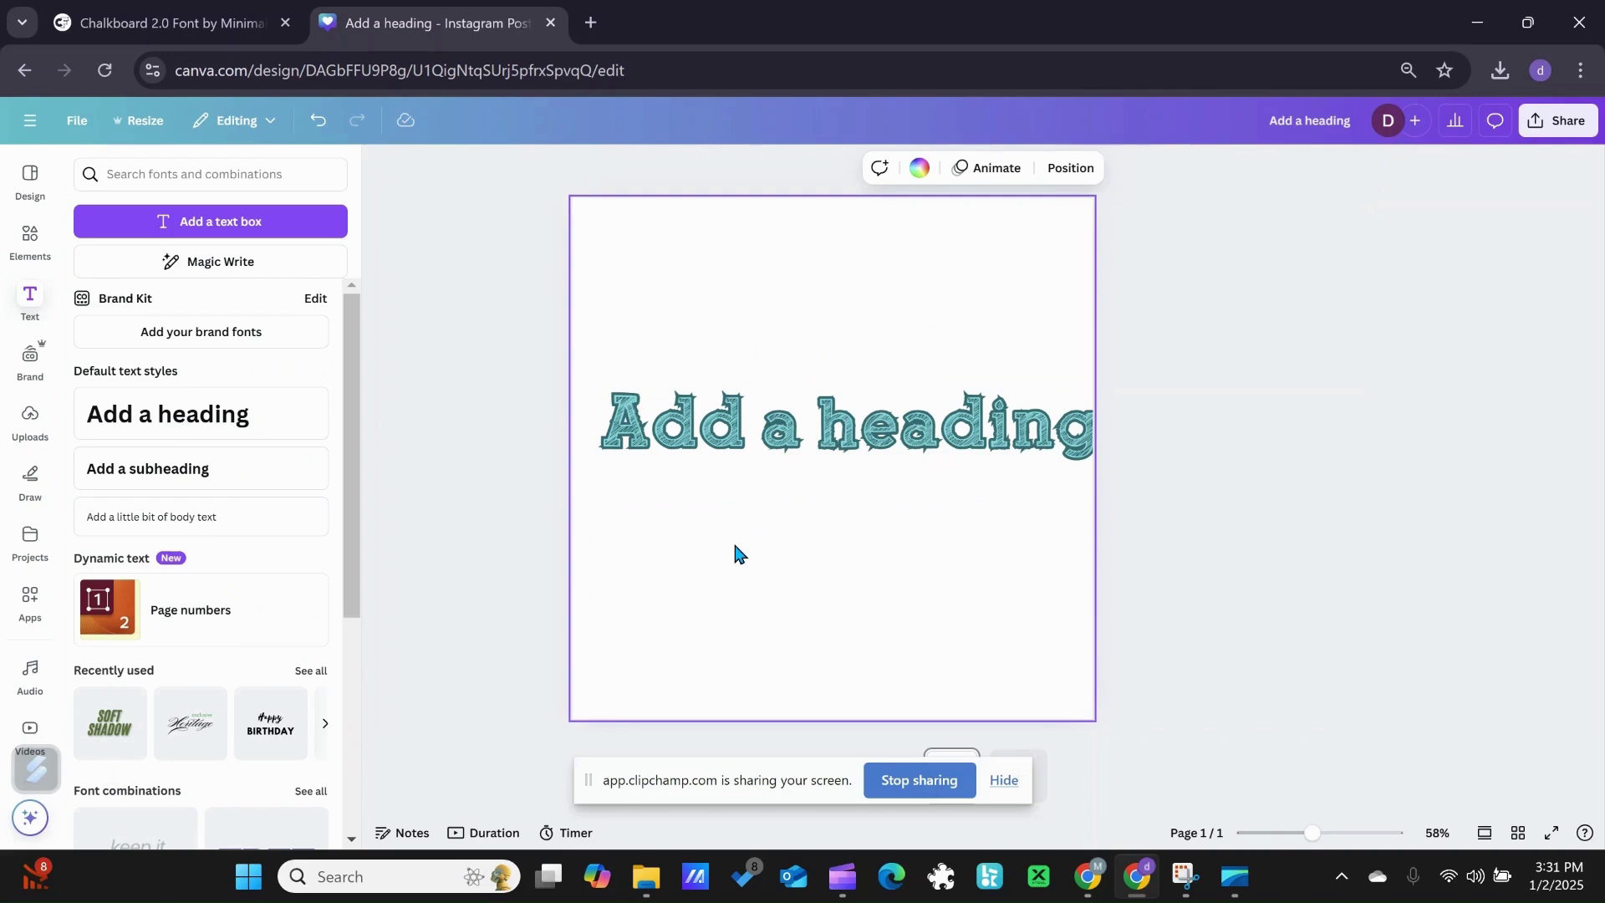